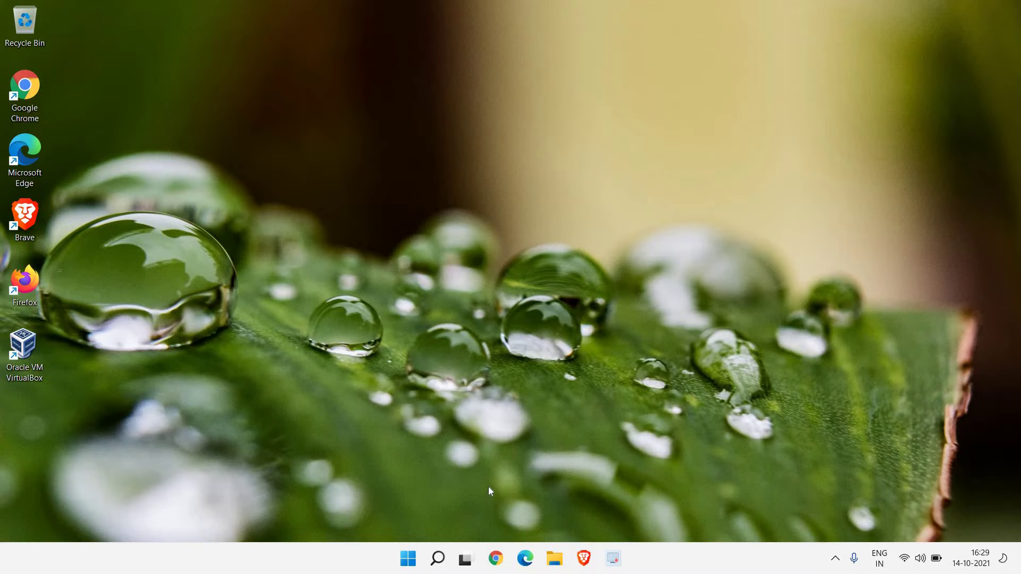
# Step: Open the system's Storage settings to review the drive's space usage and storage management options
pyautogui.rightClick(414, 558)
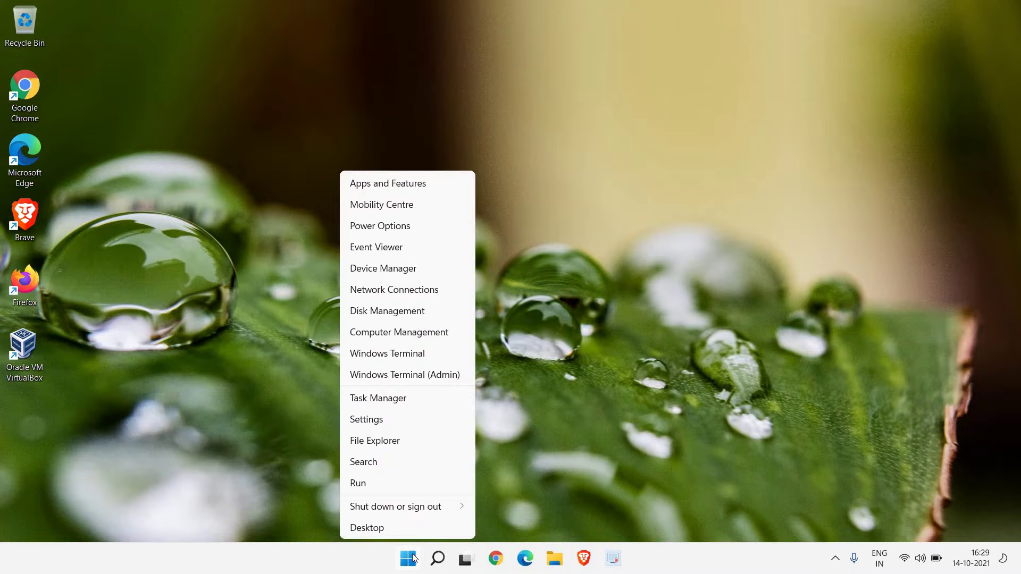
pyautogui.click(391, 424)
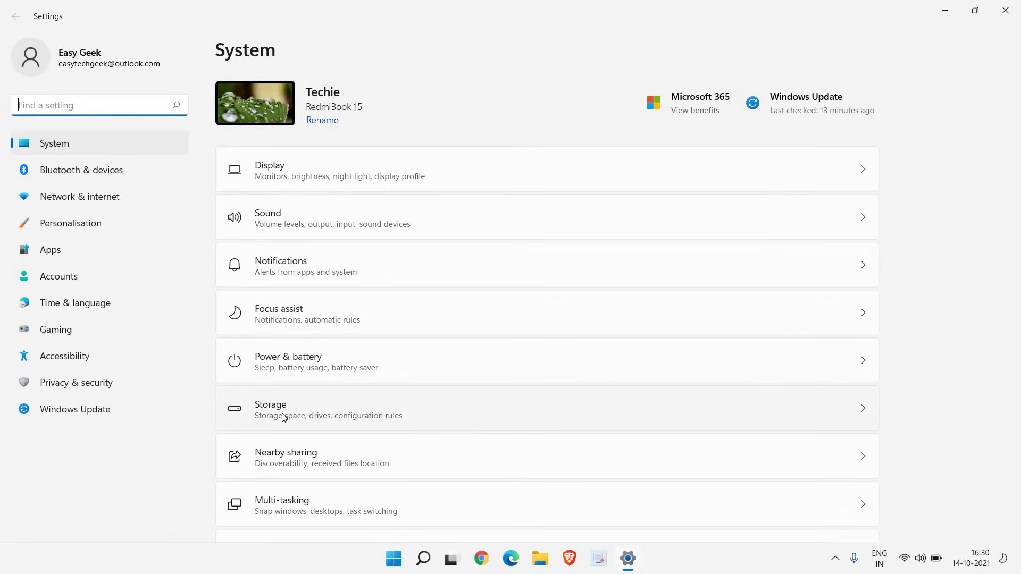
pyautogui.click(297, 417)
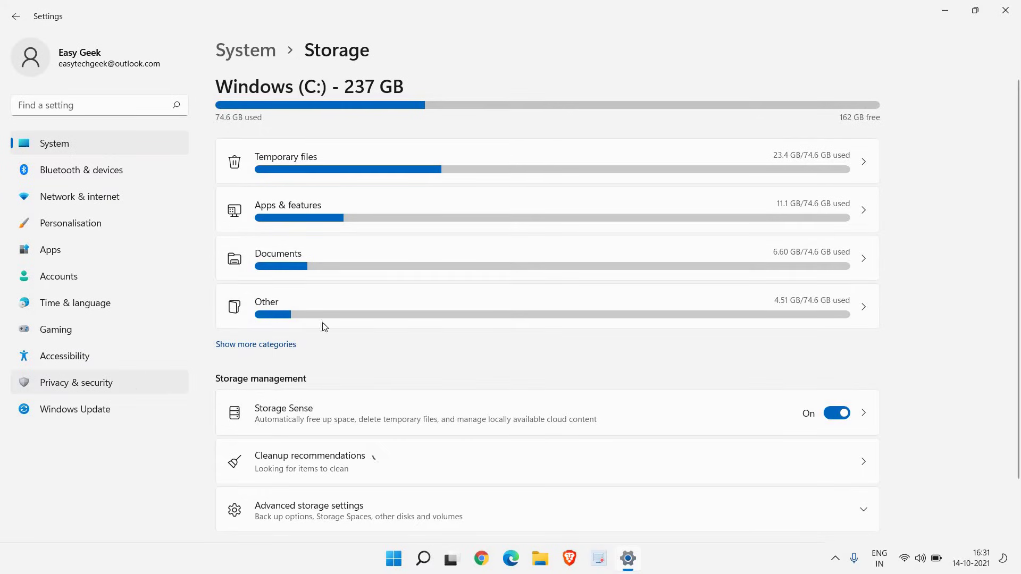
# Step: Switch Send optional diagnostic data on and back off in the Diagnostics & feedback privacy settings
pyautogui.click(75, 390)
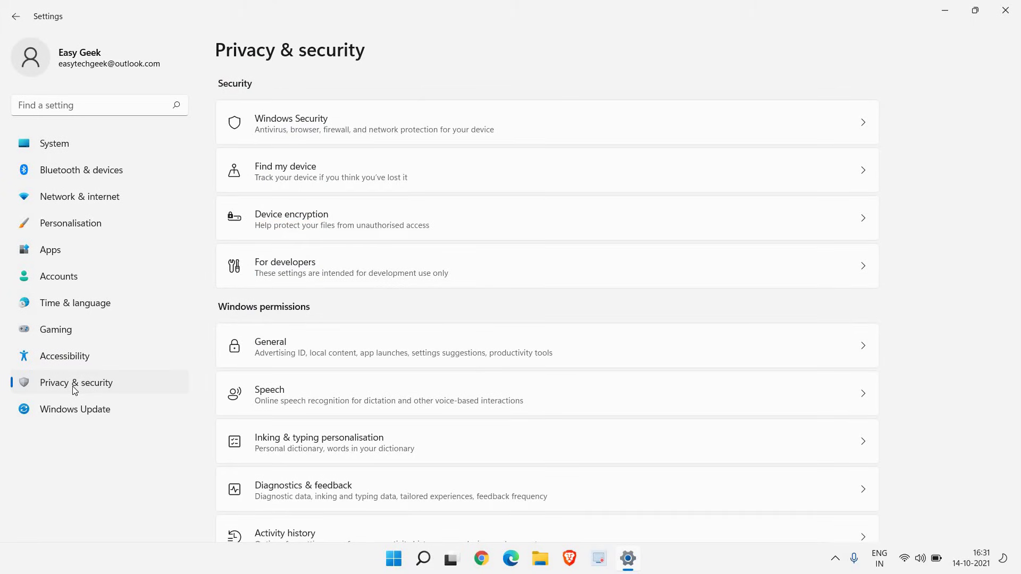
pyautogui.scroll(-3, 347, 367)
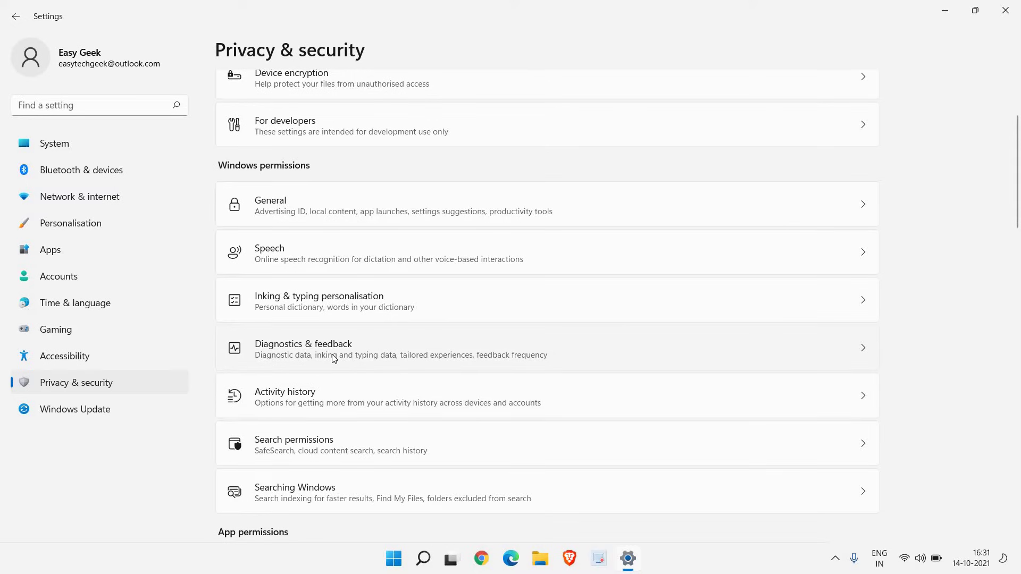
pyautogui.click(332, 354)
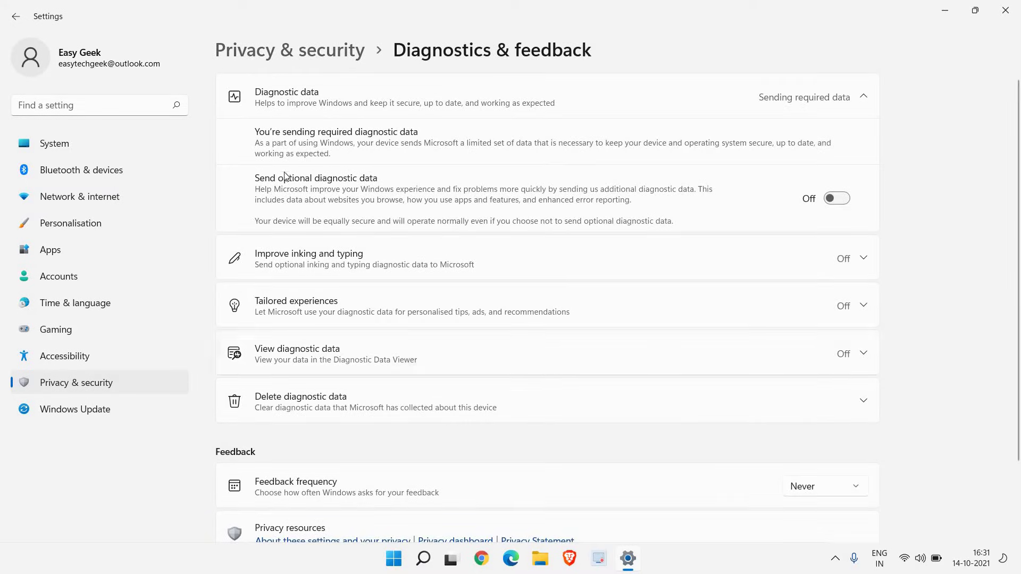
pyautogui.click(839, 199)
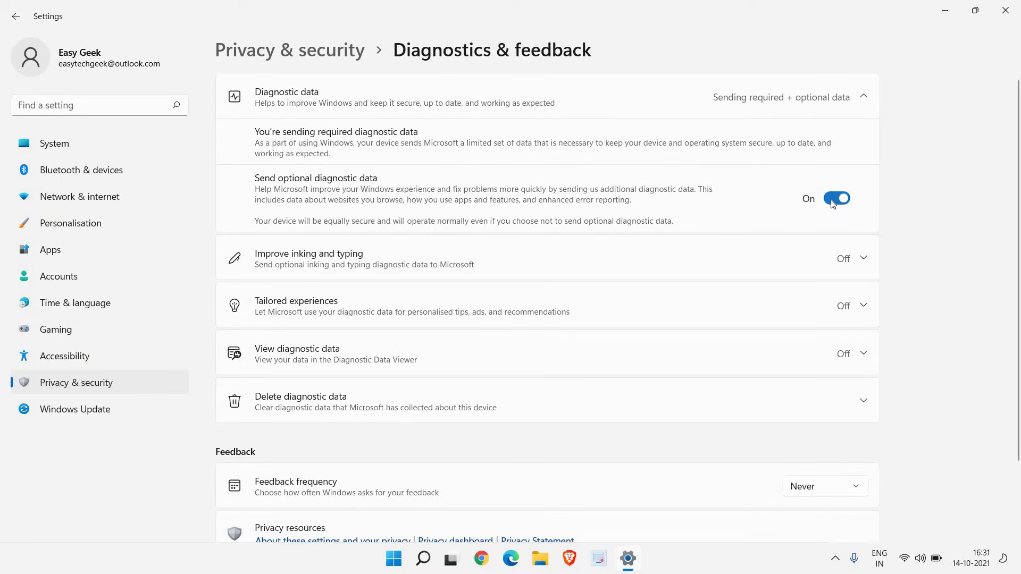
pyautogui.click(835, 199)
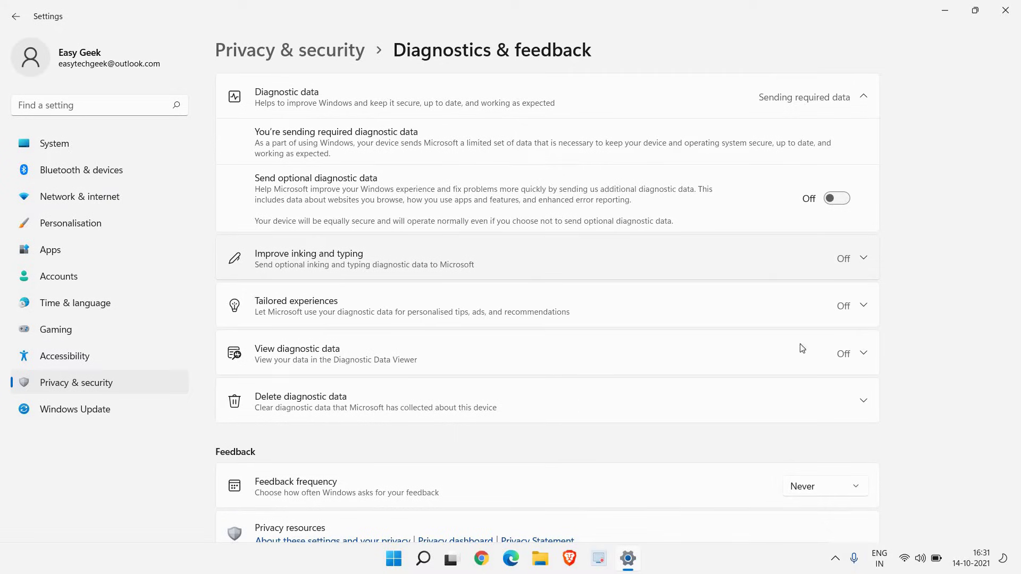
# Step: Check the Game Mode setting in the Gaming settings, and return to the Gaming page
pyautogui.click(56, 329)
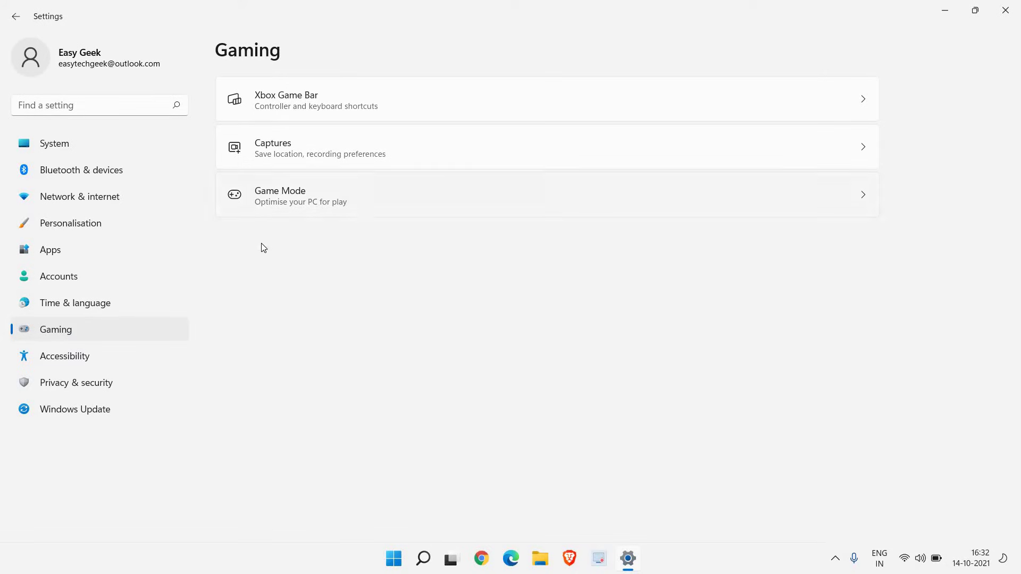
pyautogui.click(367, 194)
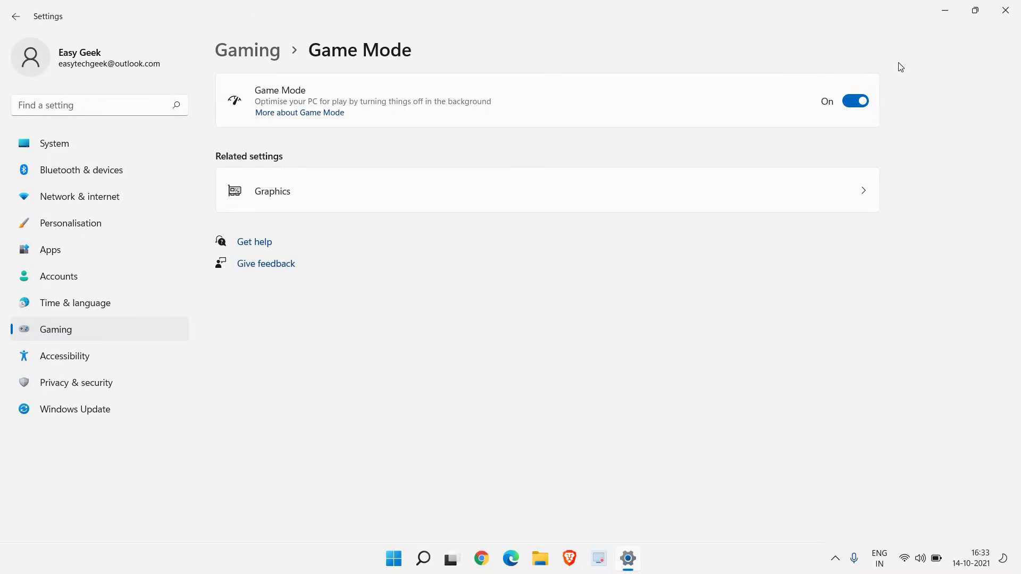
pyautogui.hotkey('alt', 'Left')
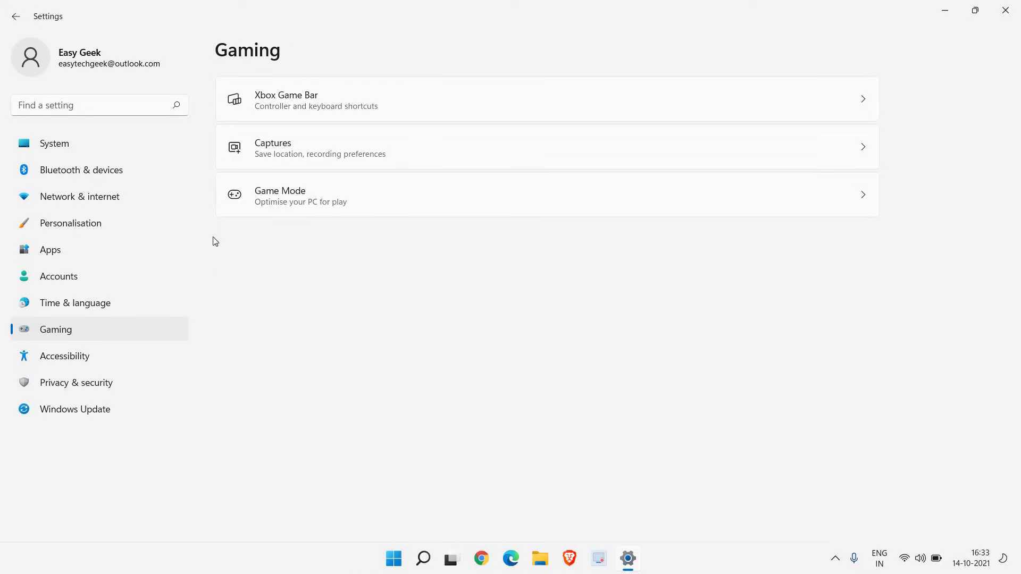
# Step: Set the power mode to Best performance in the system's Power & battery settings, and close Settings
pyautogui.click(81, 146)
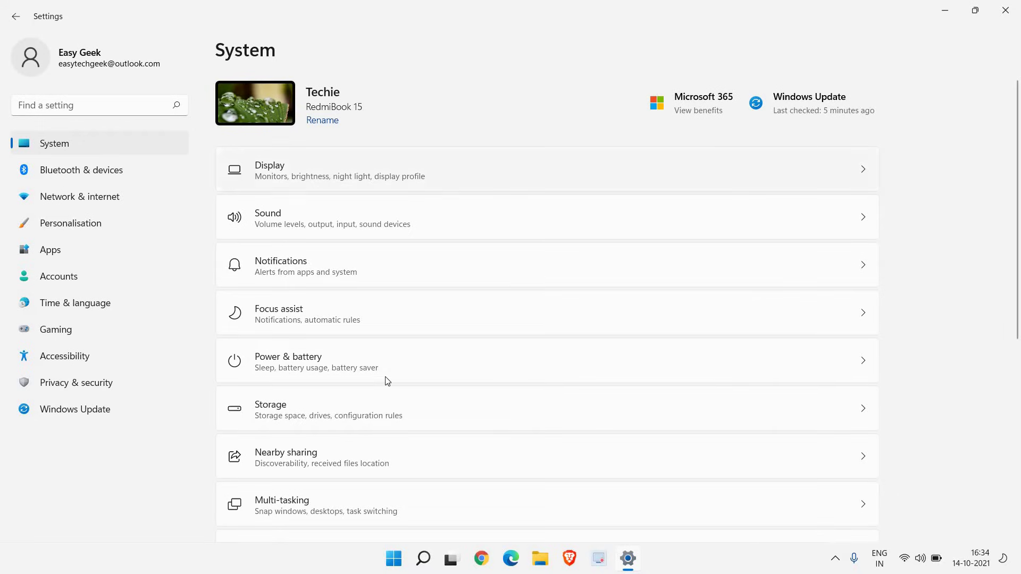
pyautogui.scroll(-5, 406, 365)
pyautogui.scroll(-2, 406, 365)
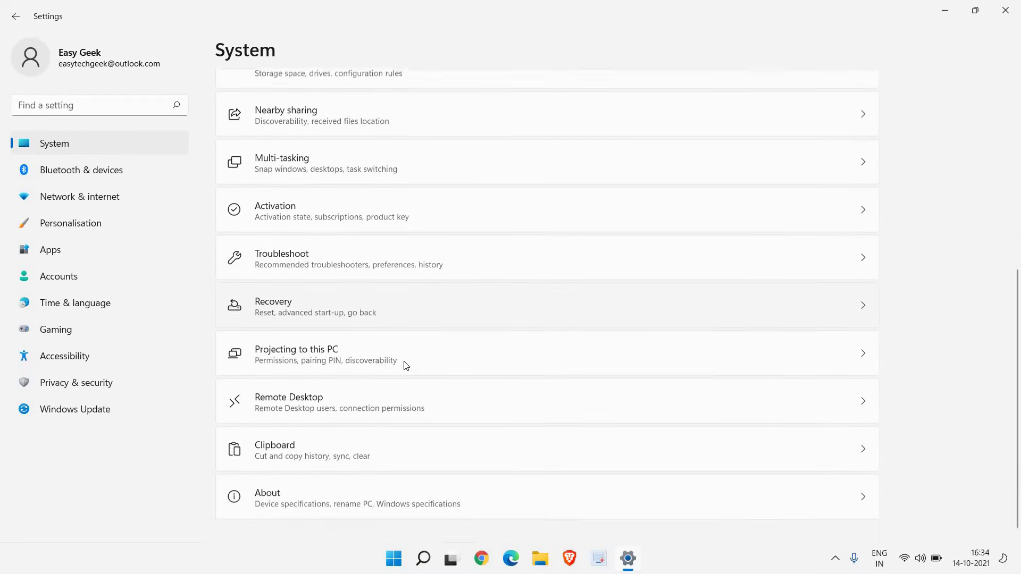
pyautogui.scroll(3, 421, 206)
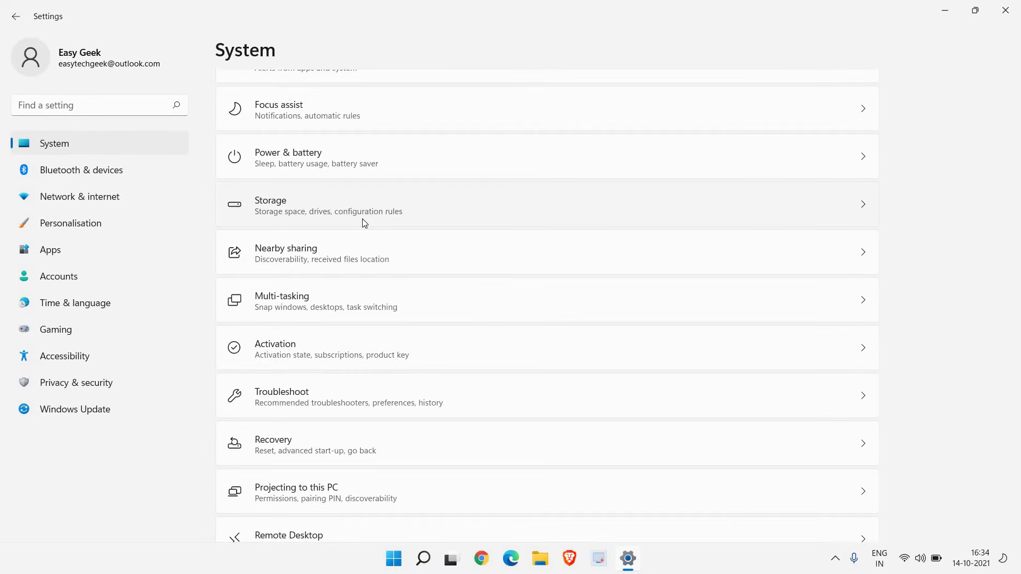
pyautogui.click(322, 160)
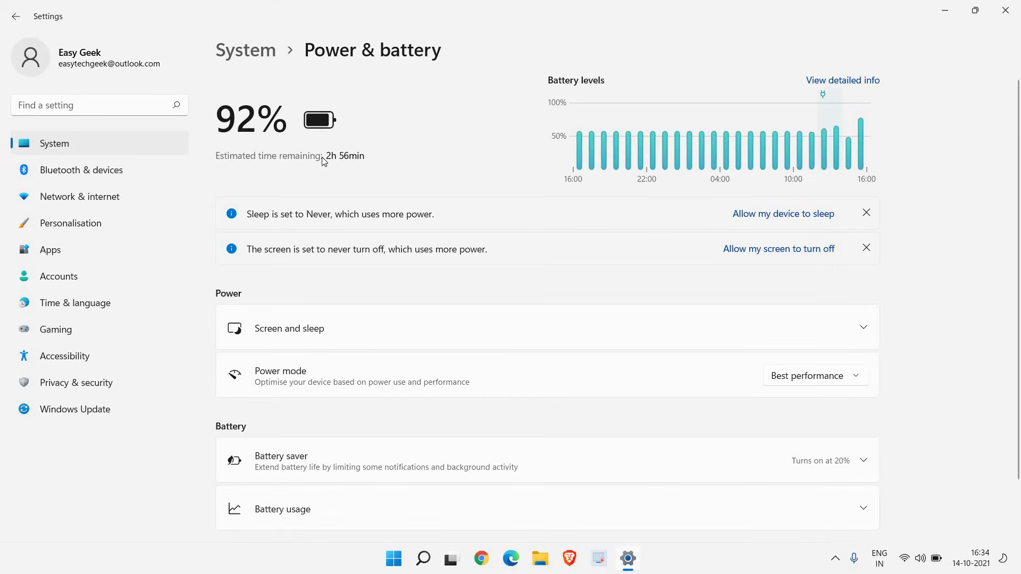
pyautogui.scroll(-1, 358, 291)
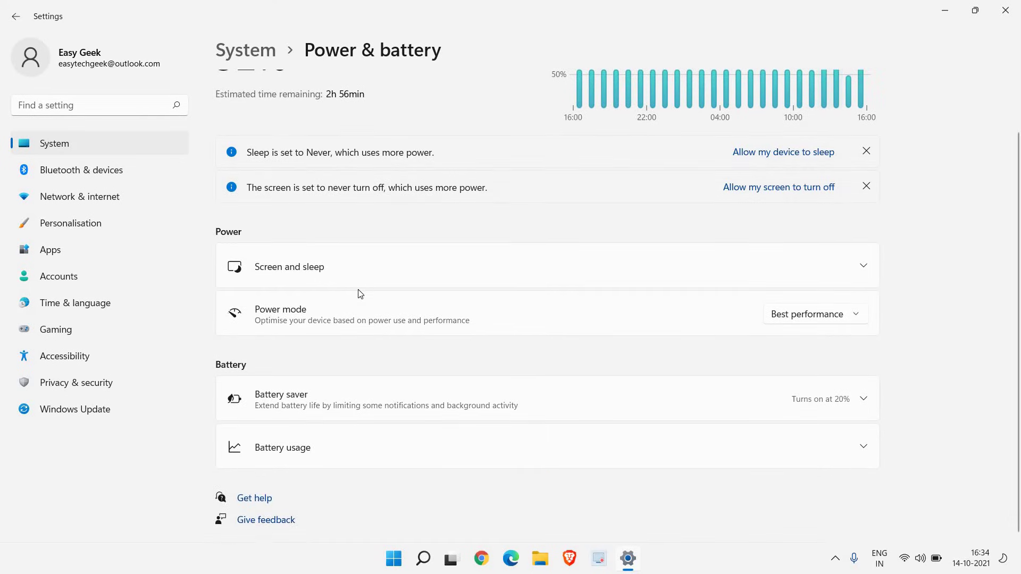
pyautogui.click(794, 317)
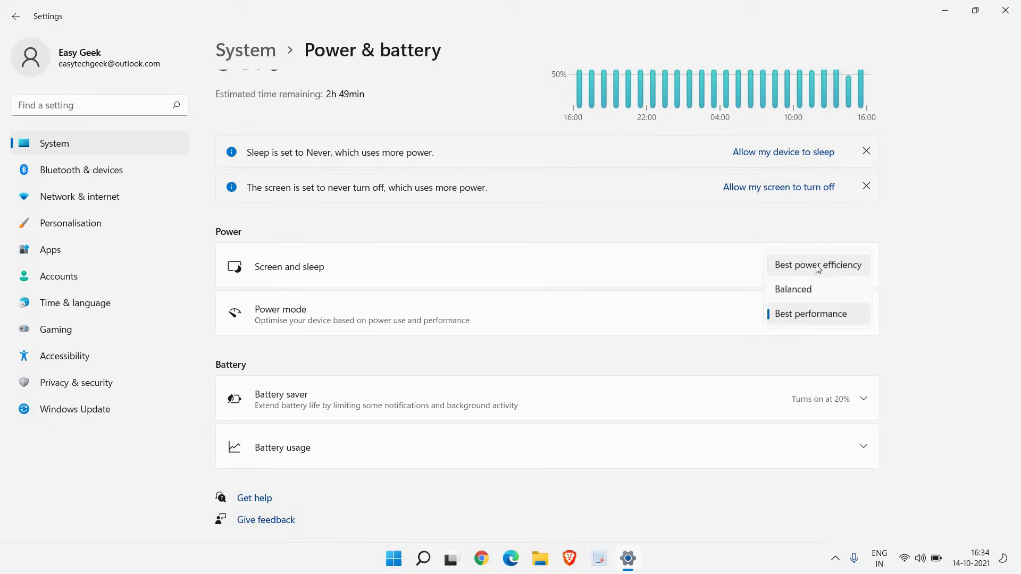
pyautogui.click(812, 319)
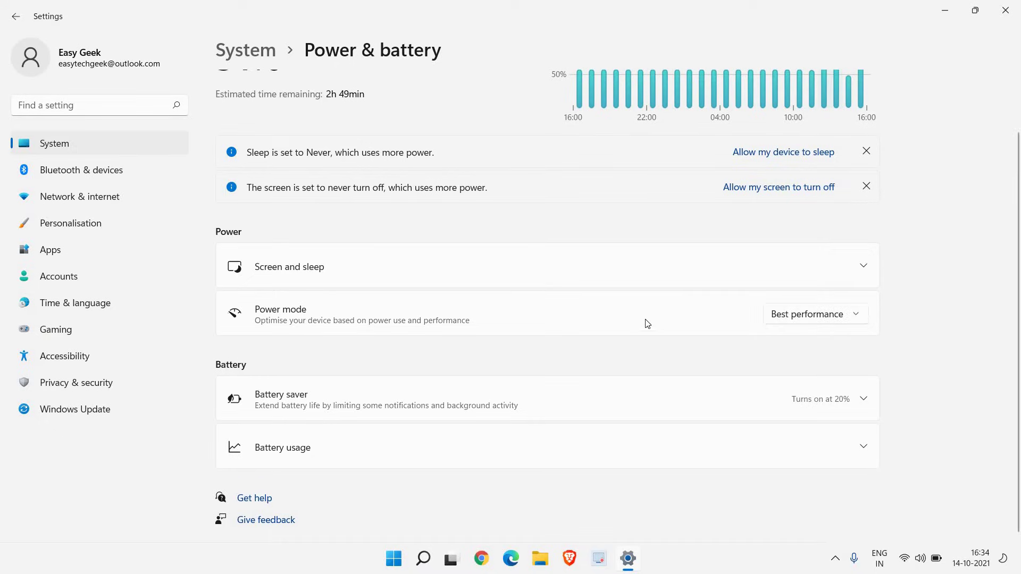
pyautogui.click(1009, 20)
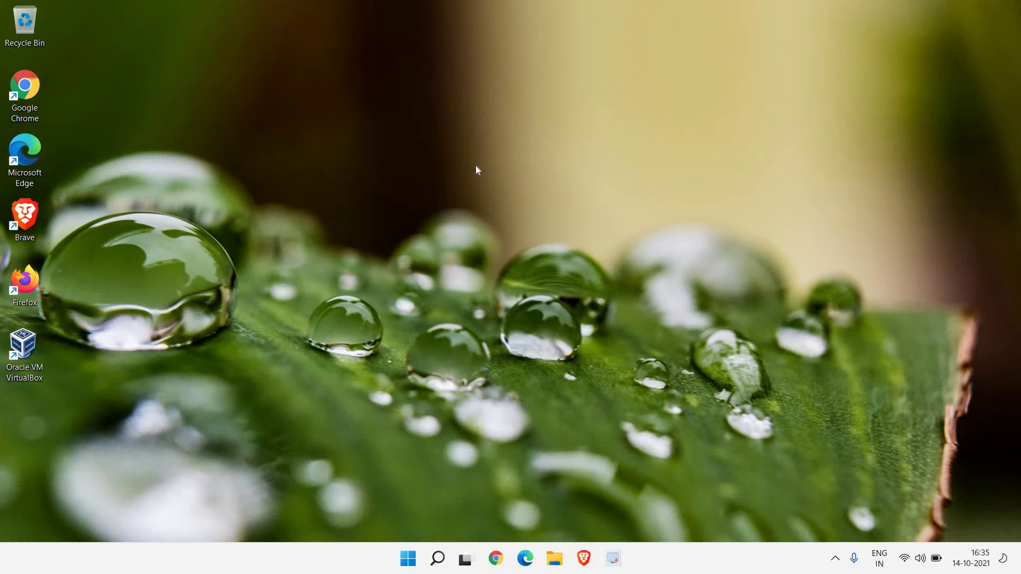
# Step: Run services.msc to open the Services console, and maximize its window
pyautogui.rightClick(409, 559)
pyautogui.click(375, 484)
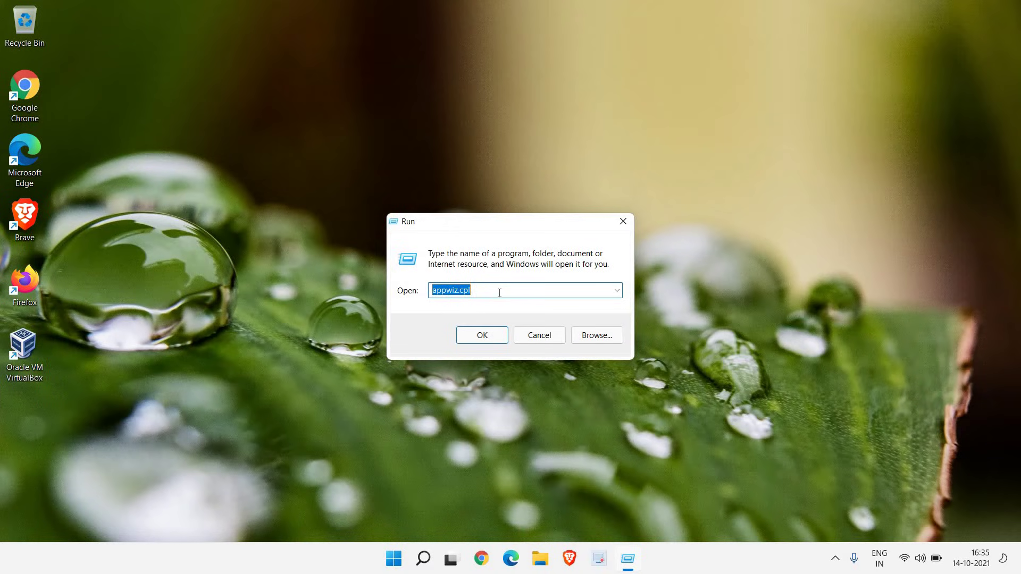
pyautogui.write('se')
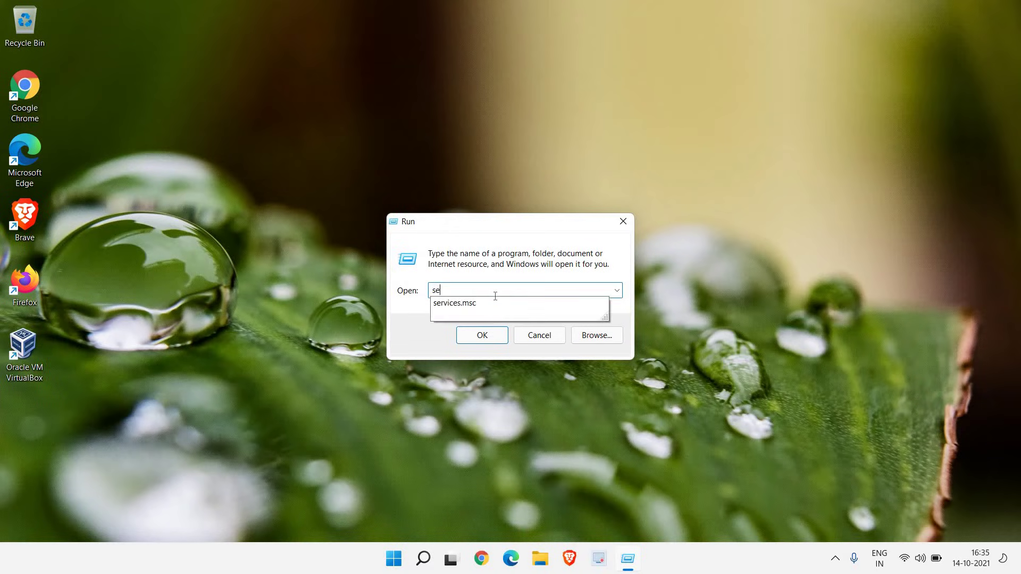
pyautogui.click(518, 303)
pyautogui.click(505, 295)
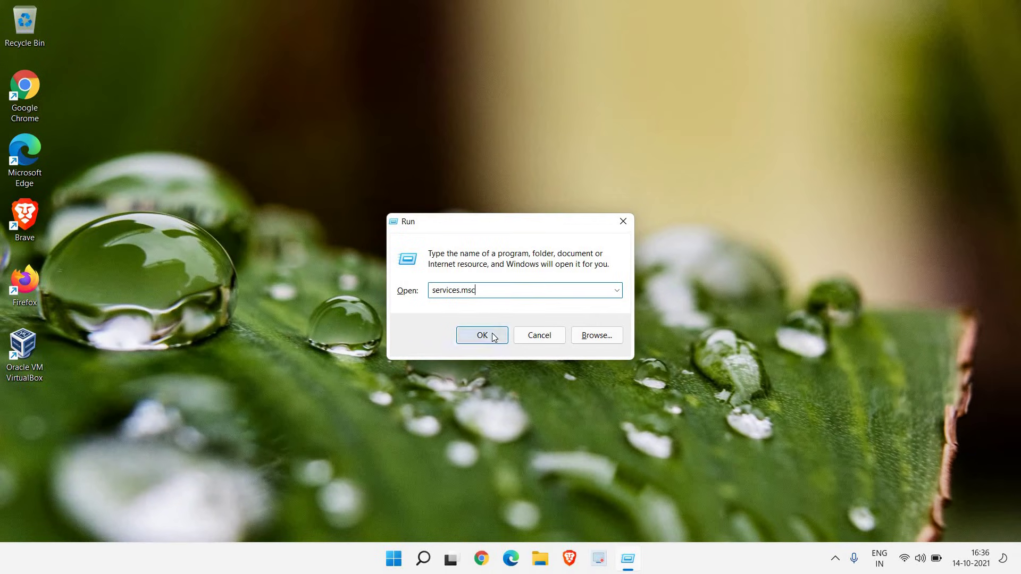
pyautogui.click(471, 375)
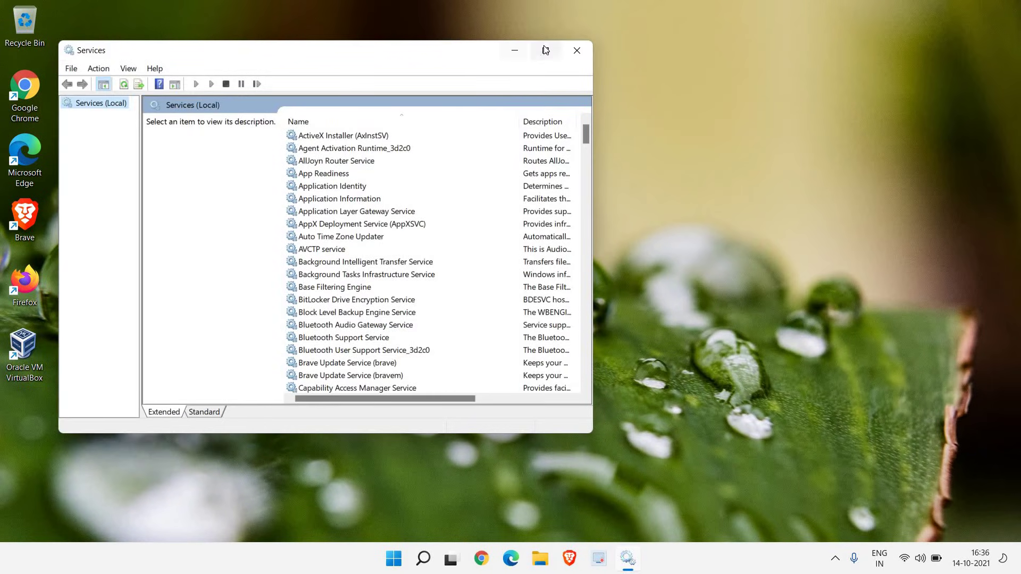
pyautogui.click(545, 50)
# Step: Set the AllJoyn Router Service's startup type to Disabled, and apply the change
pyautogui.click(292, 119)
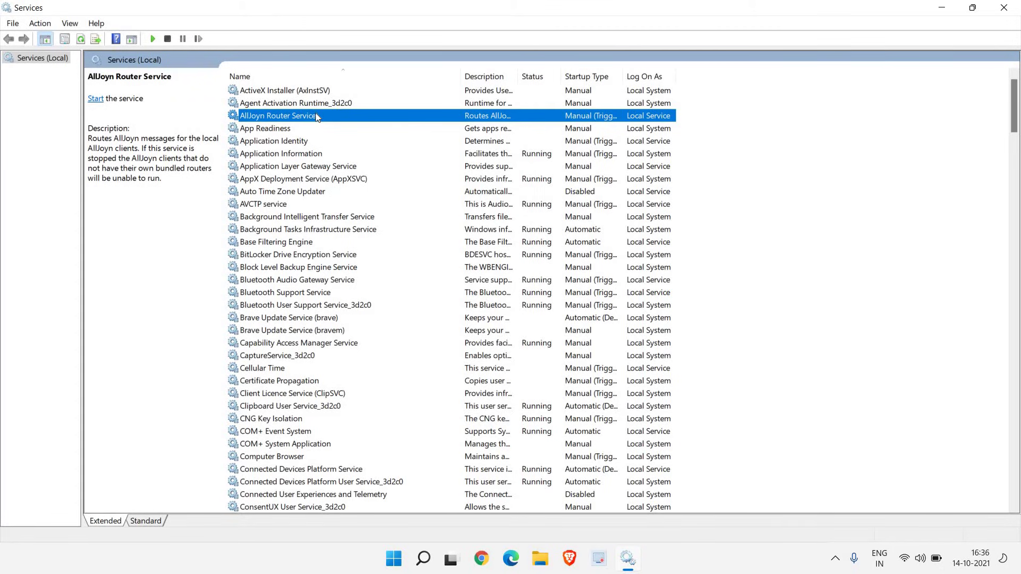
pyautogui.rightClick(315, 114)
pyautogui.click(346, 246)
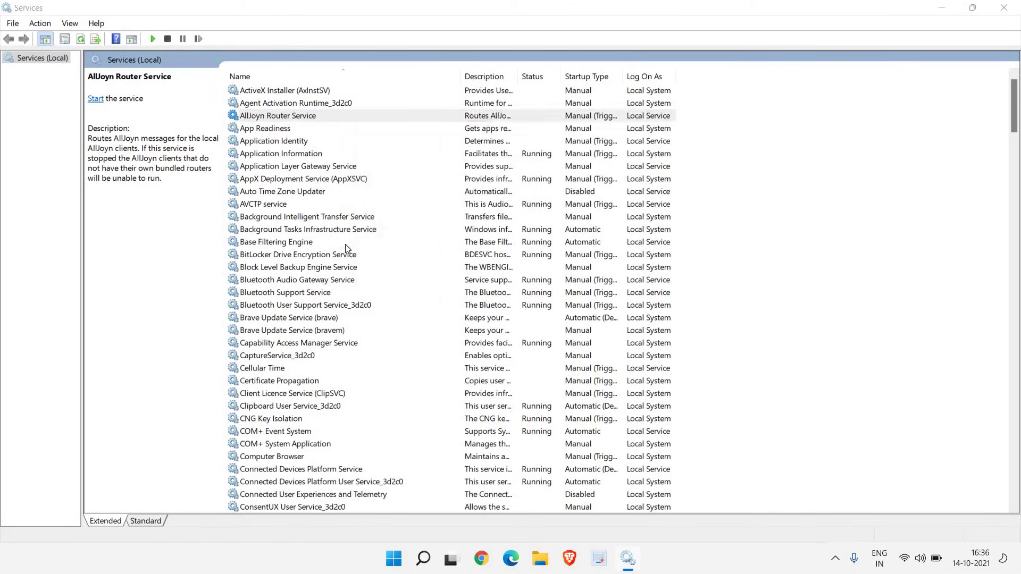
pyautogui.click(485, 262)
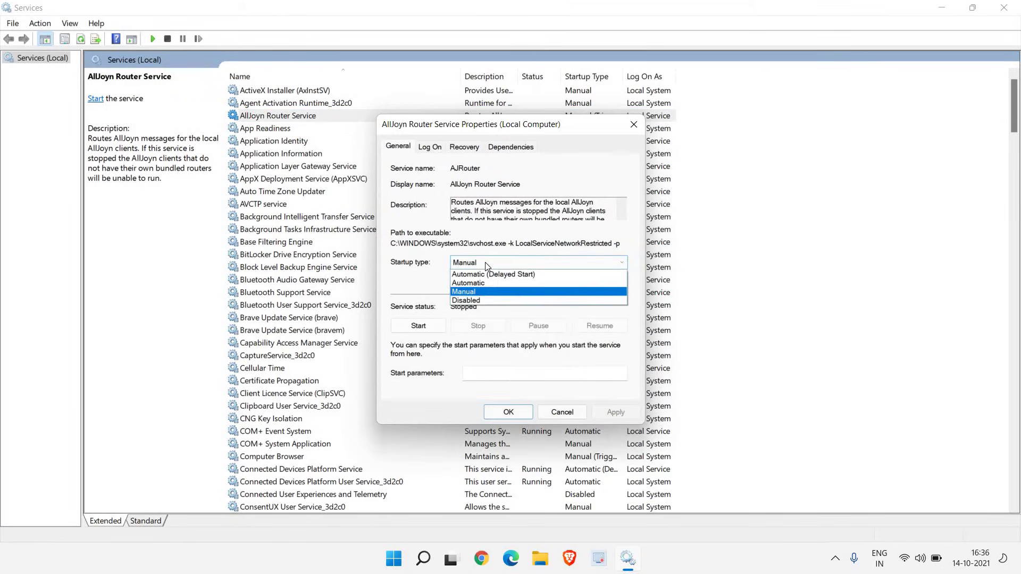
pyautogui.click(487, 300)
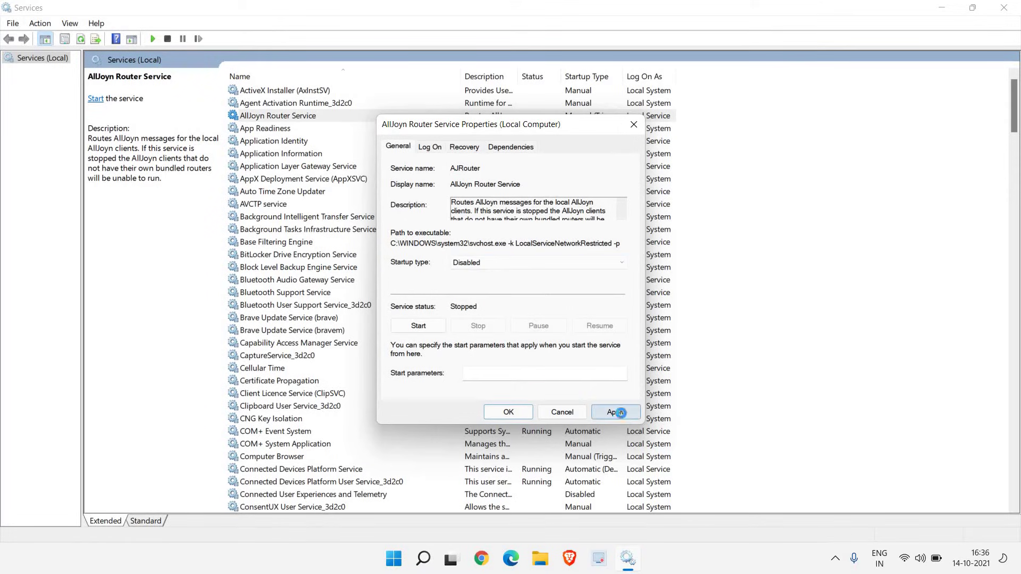
pyautogui.click(620, 413)
pyautogui.click(508, 412)
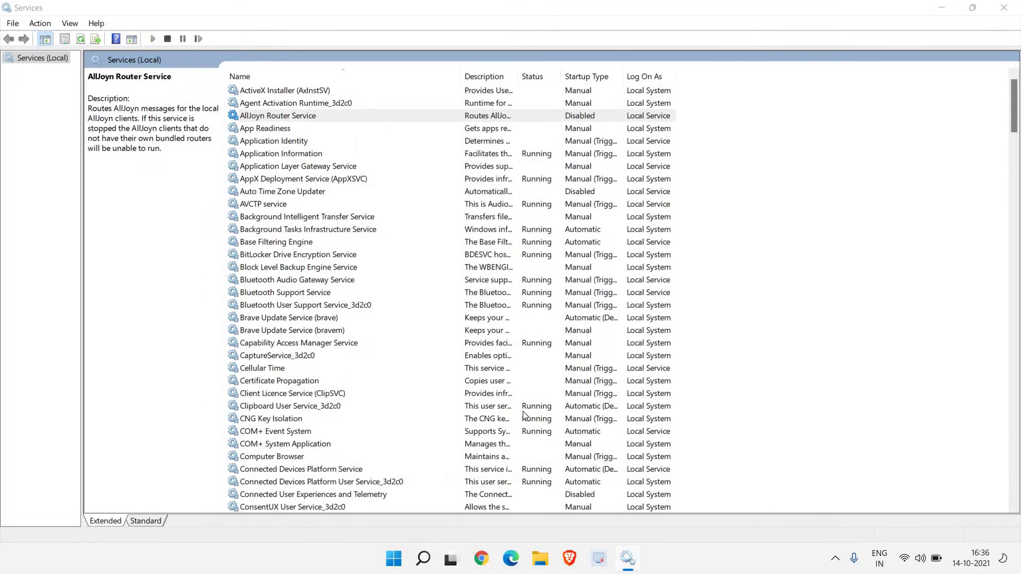
# Step: Choose Disabled as the startup type for the Connected User Experiences and Telemetry service, and cancel its properties dialog
pyautogui.scroll(-7, 522, 410)
pyautogui.click(264, 246)
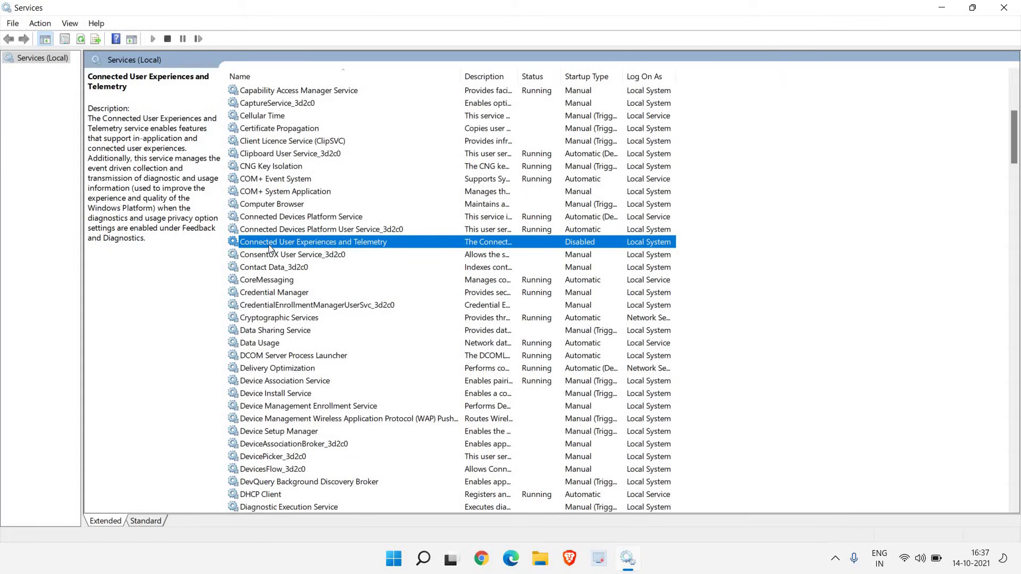
pyautogui.rightClick(273, 240)
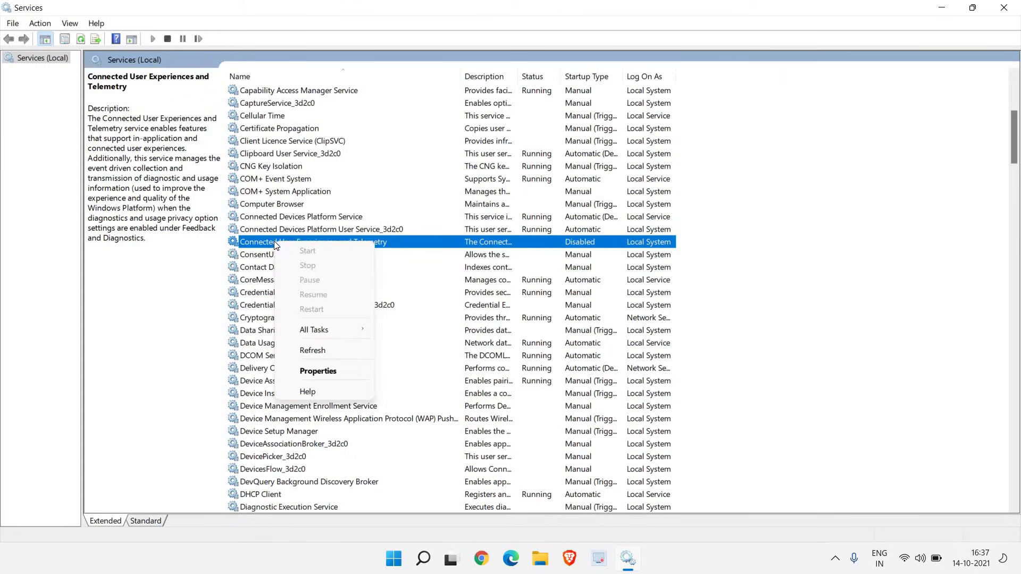
pyautogui.click(308, 372)
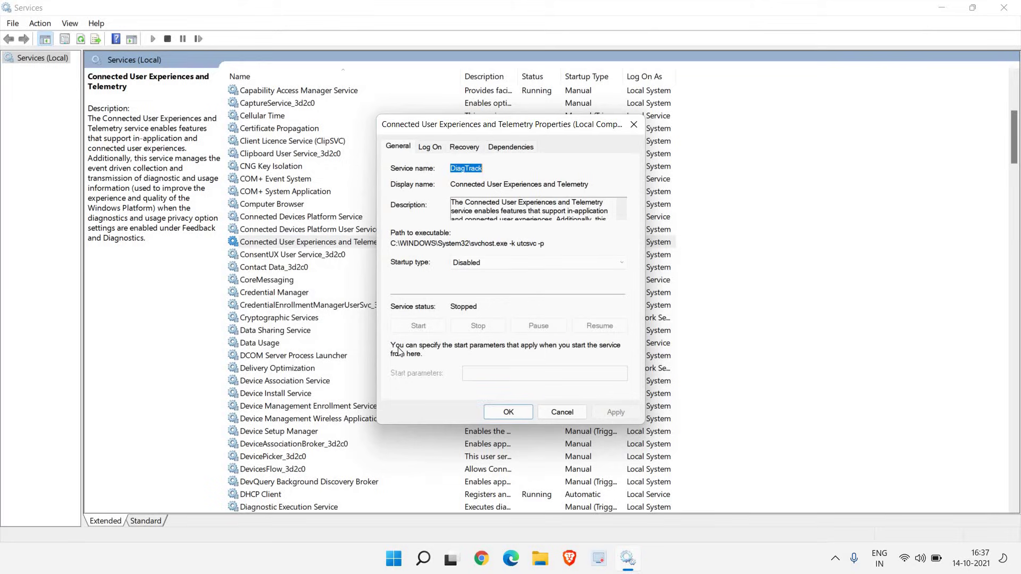
pyautogui.click(465, 263)
pyautogui.click(481, 298)
pyautogui.click(560, 413)
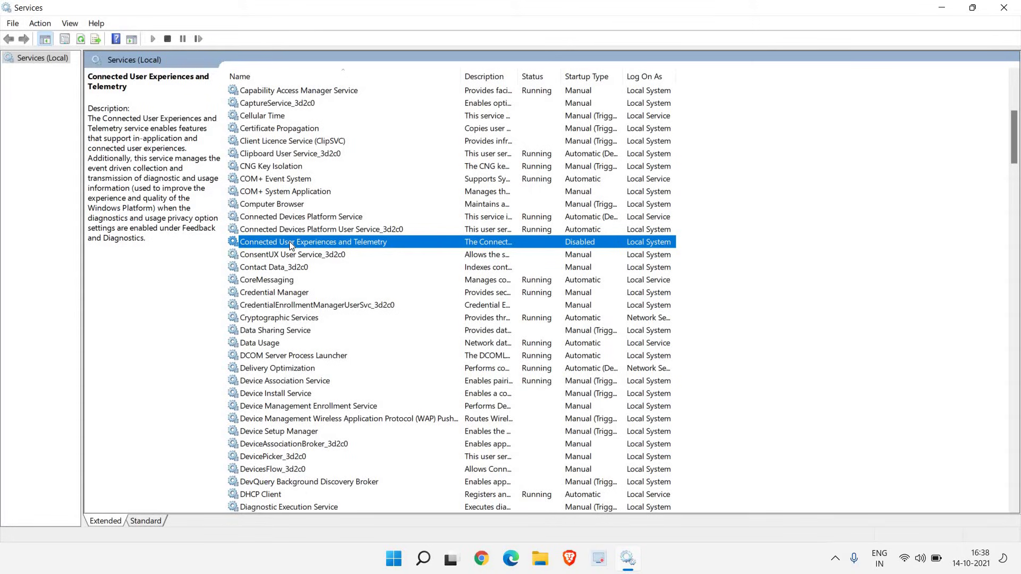
# Step: Find Remote Desktop Services in the services list, and confirm Disabled as its startup type in its properties
pyautogui.write('rem')
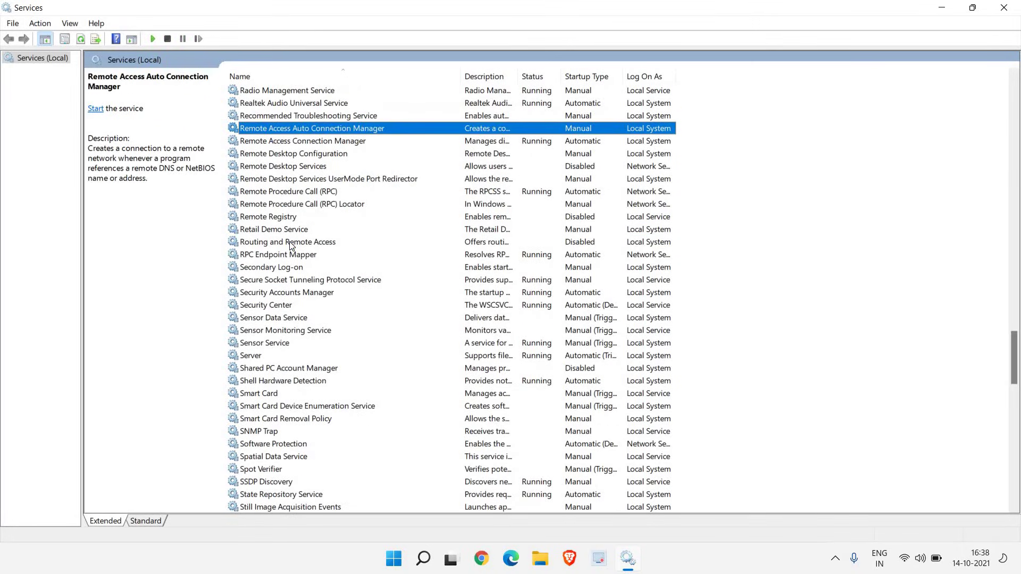
pyautogui.click(306, 168)
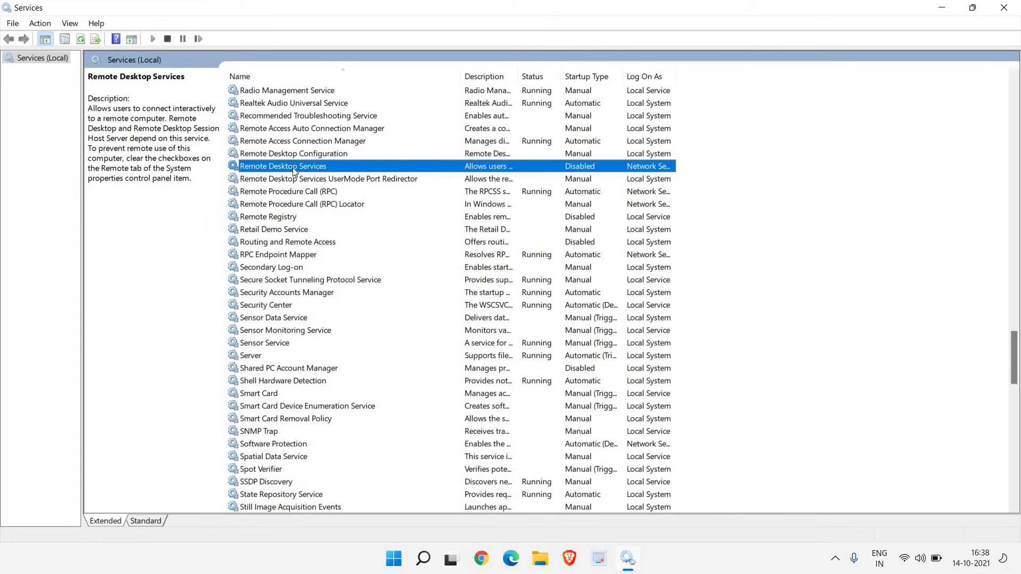
pyautogui.rightClick(292, 168)
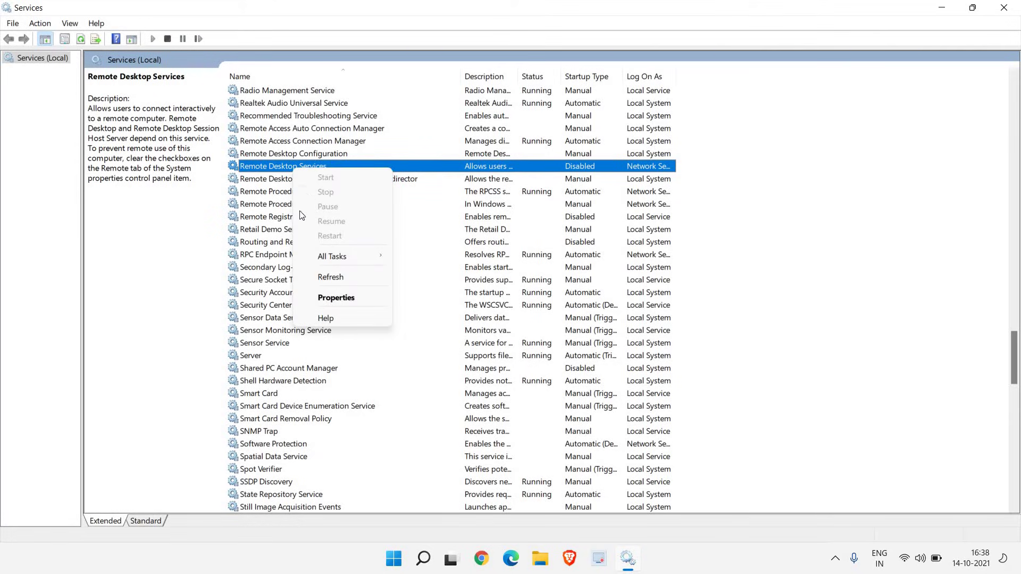
pyautogui.click(339, 298)
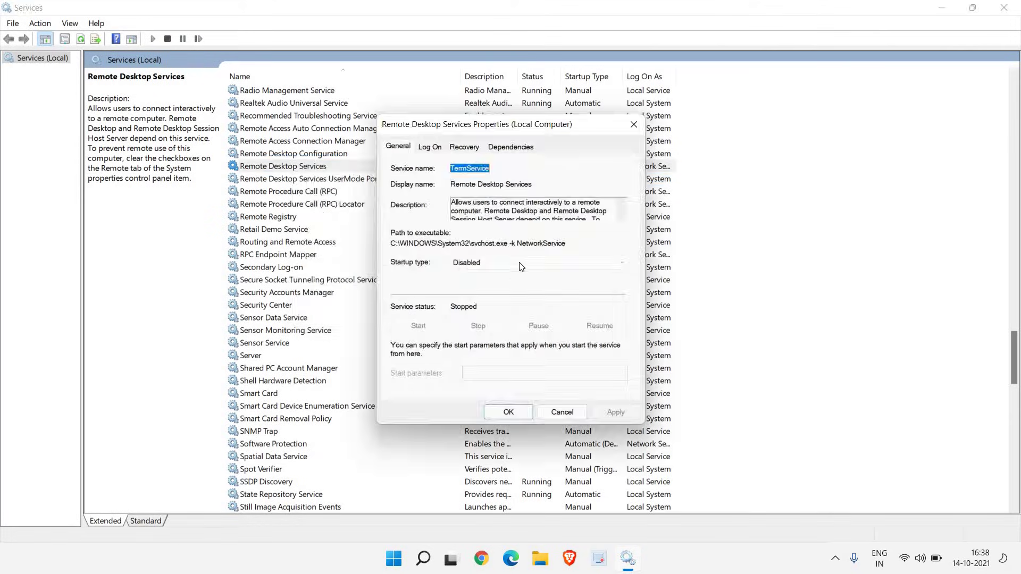
pyautogui.click(516, 262)
pyautogui.click(618, 418)
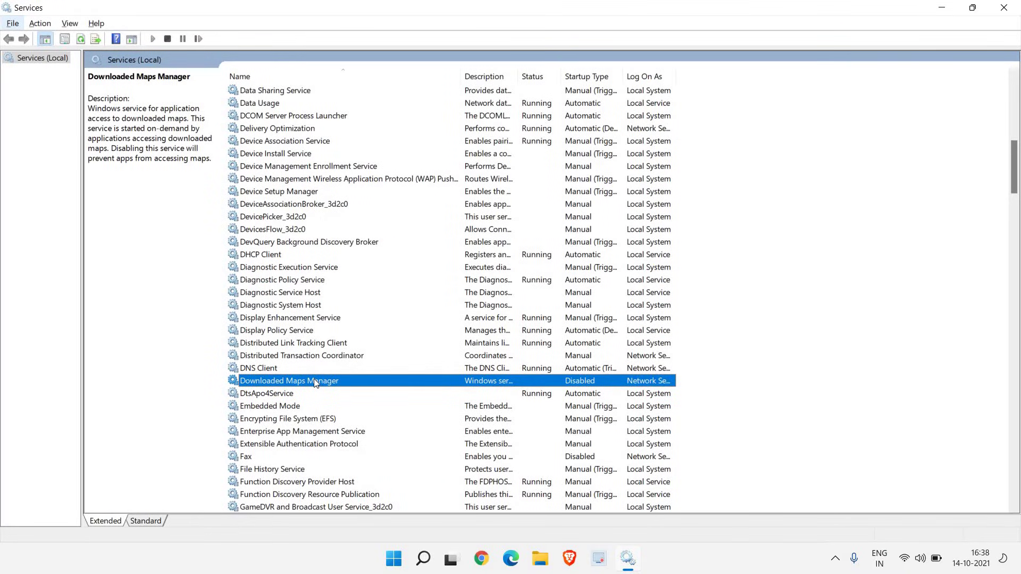
# Step: Set the Downloaded Maps Manager service's startup type to Disabled, apply it, and close the Services console
pyautogui.rightClick(314, 380)
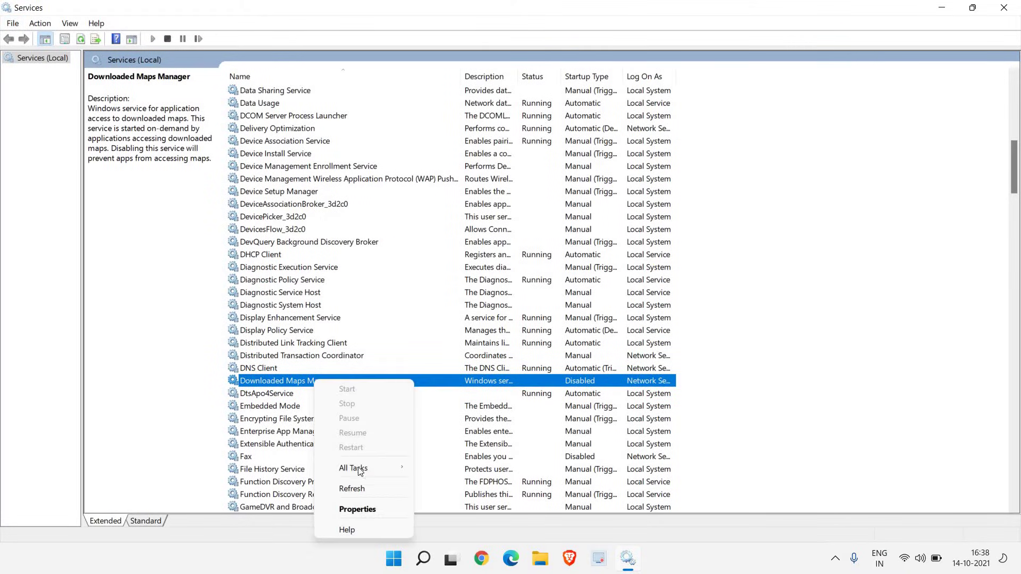
pyautogui.click(360, 508)
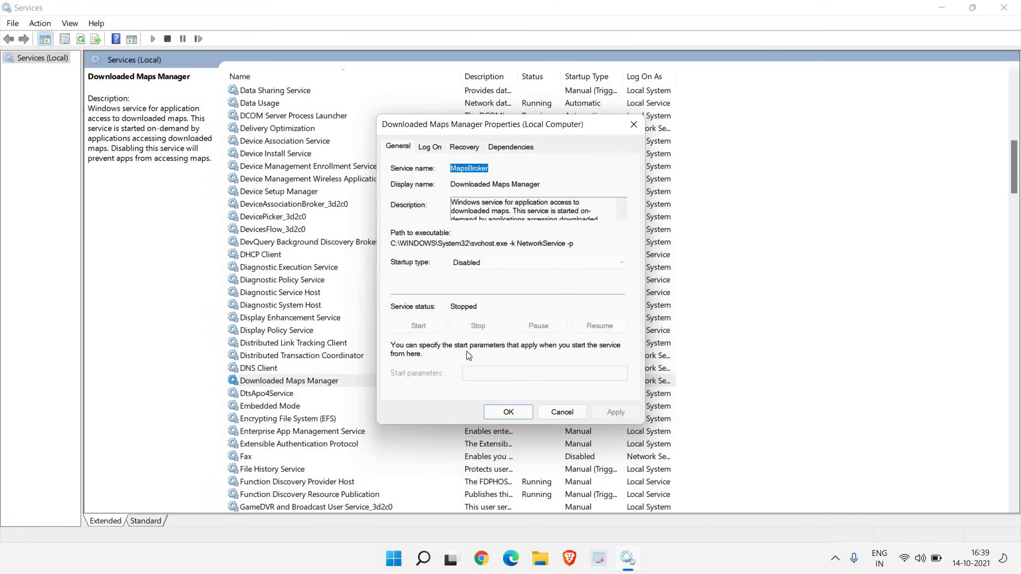
pyautogui.click(479, 267)
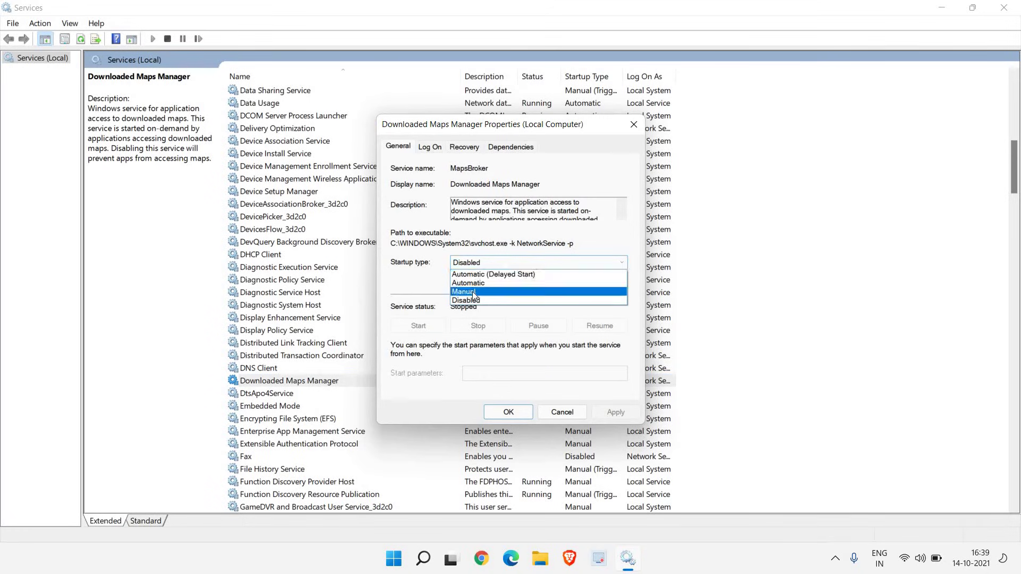
pyautogui.click(488, 301)
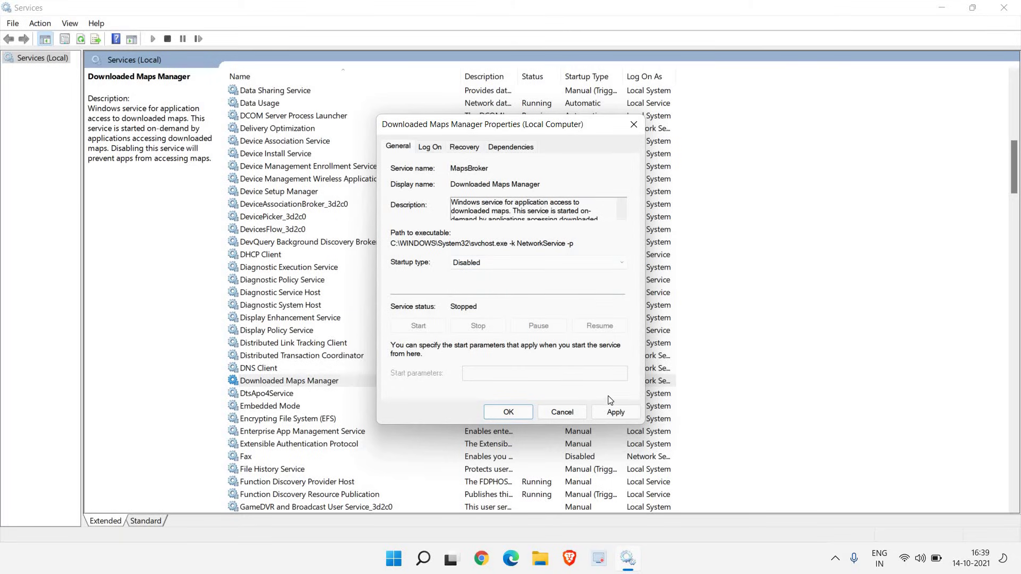
pyautogui.click(625, 416)
pyautogui.click(500, 413)
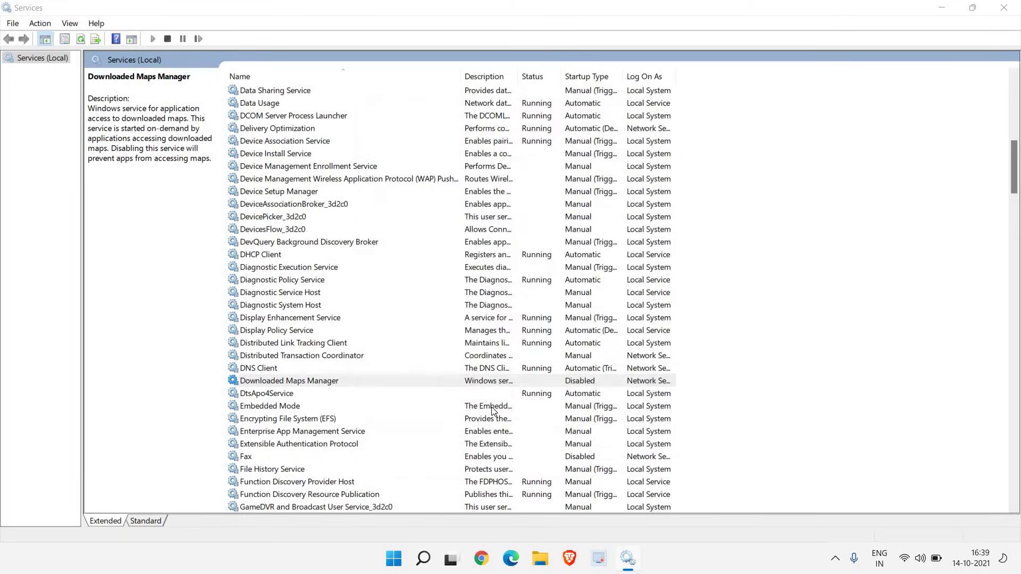
pyautogui.hotkey('alt', 'F4')
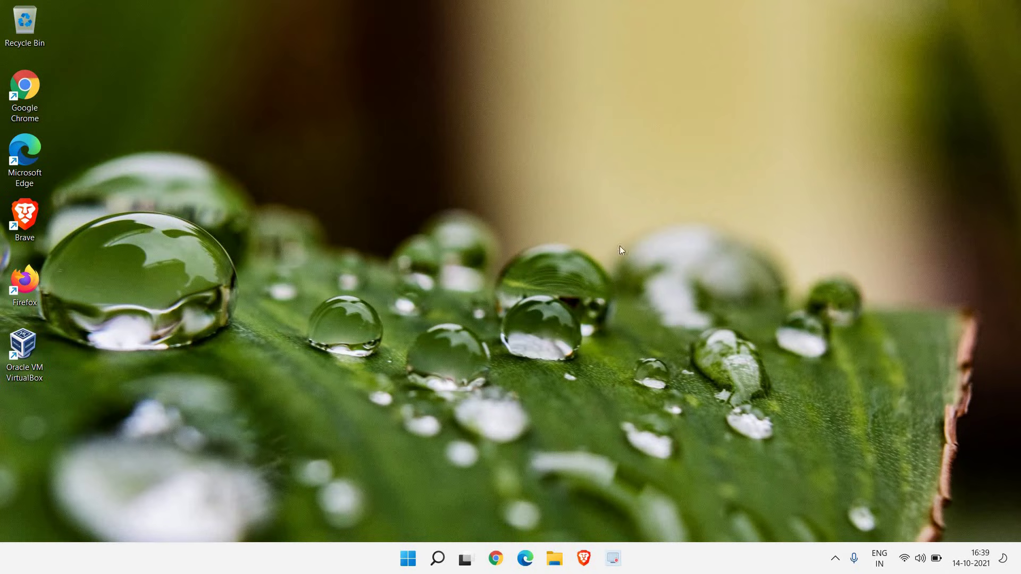
# Step: Open the Visual effects page in the Accessibility section of Windows Settings
pyautogui.rightClick(408, 558)
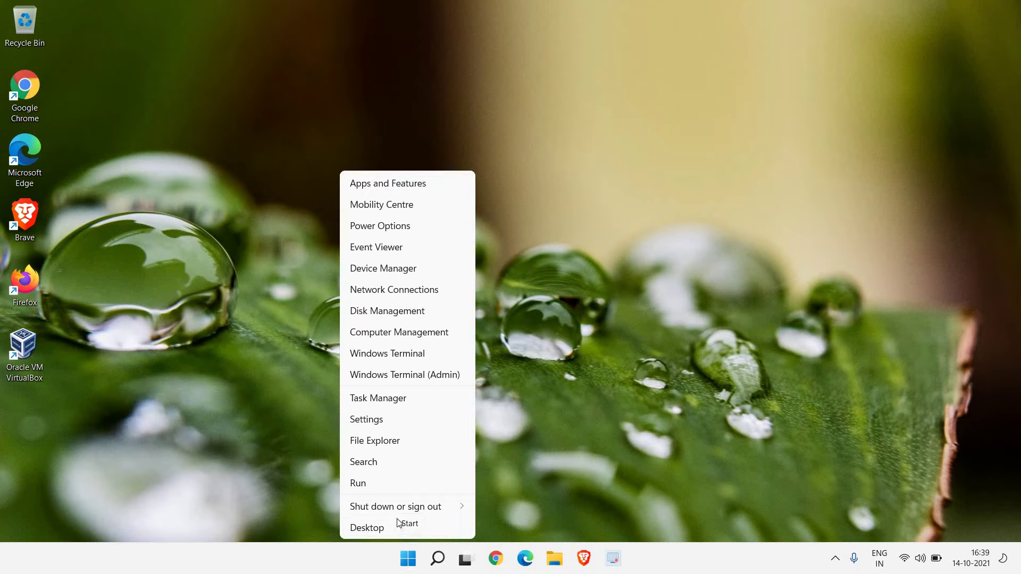
pyautogui.click(366, 420)
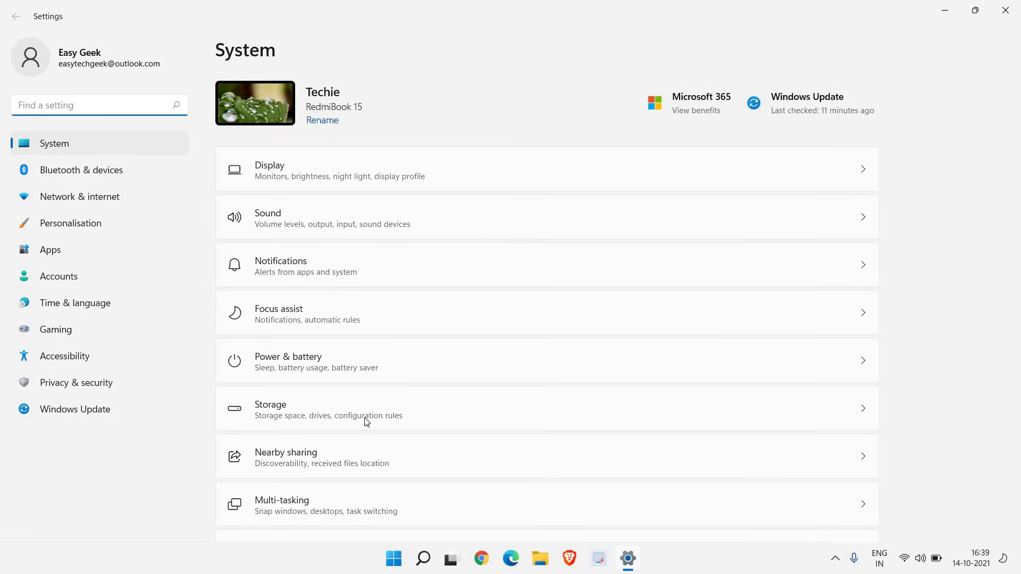
pyautogui.click(72, 361)
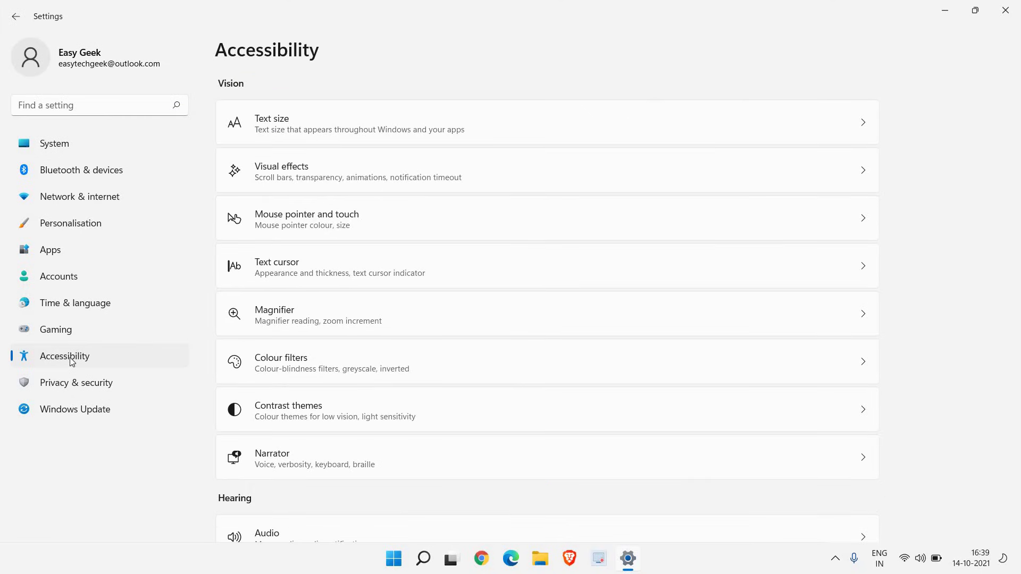
pyautogui.click(293, 176)
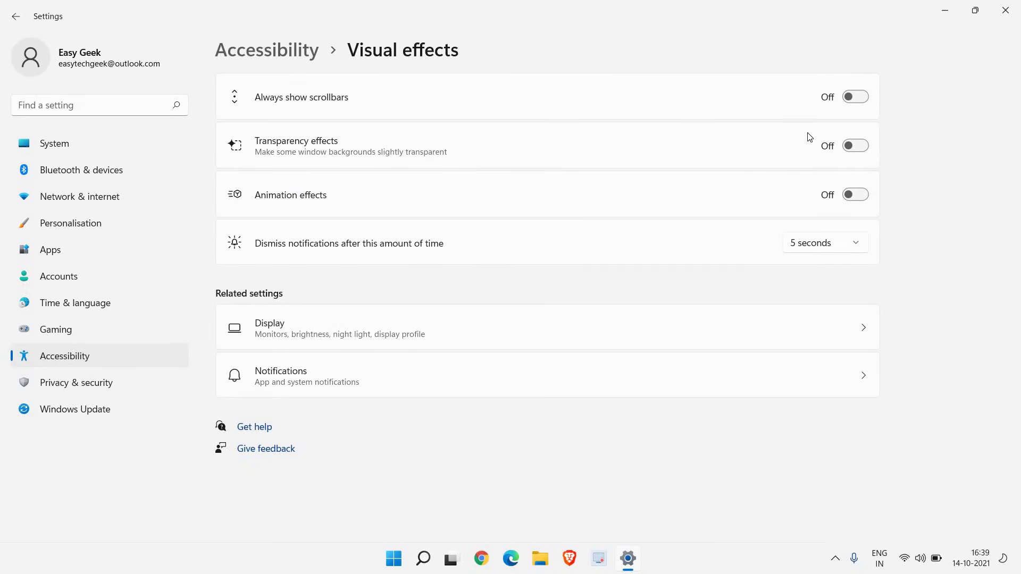
# Step: Turn on Transparency effects and Animation effects, and switch both off again
pyautogui.click(848, 149)
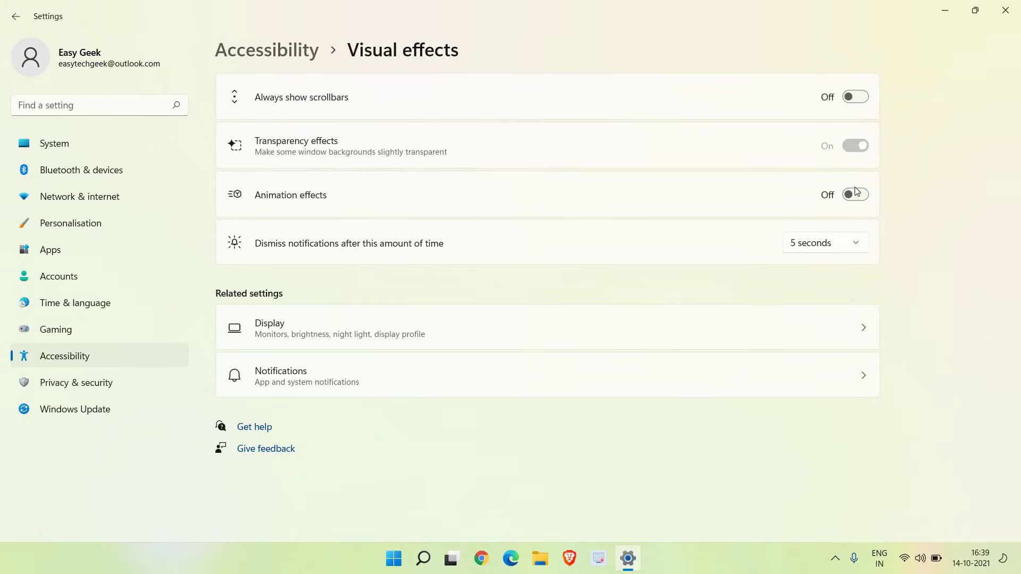
pyautogui.click(855, 195)
pyautogui.click(852, 147)
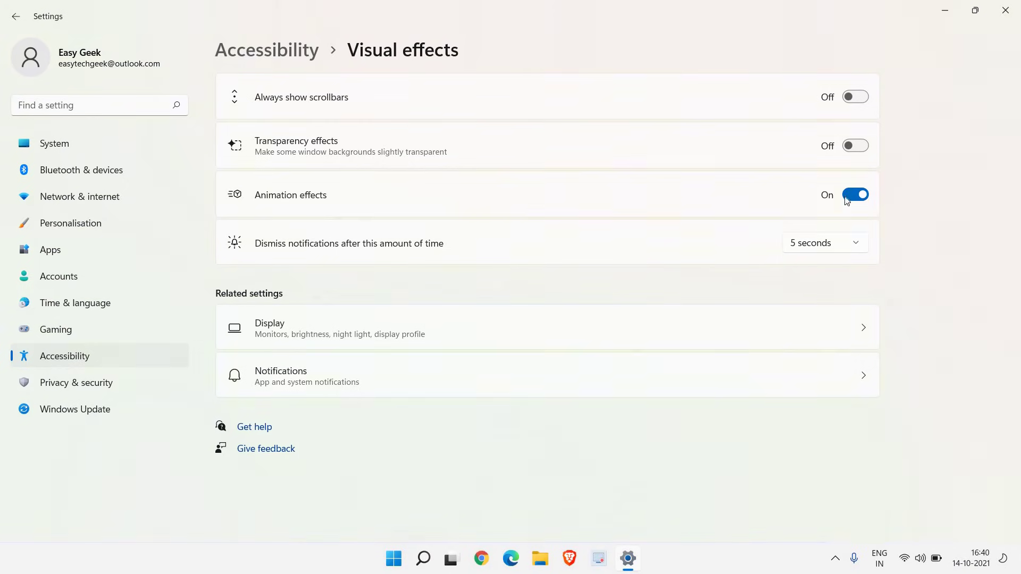
pyautogui.click(854, 196)
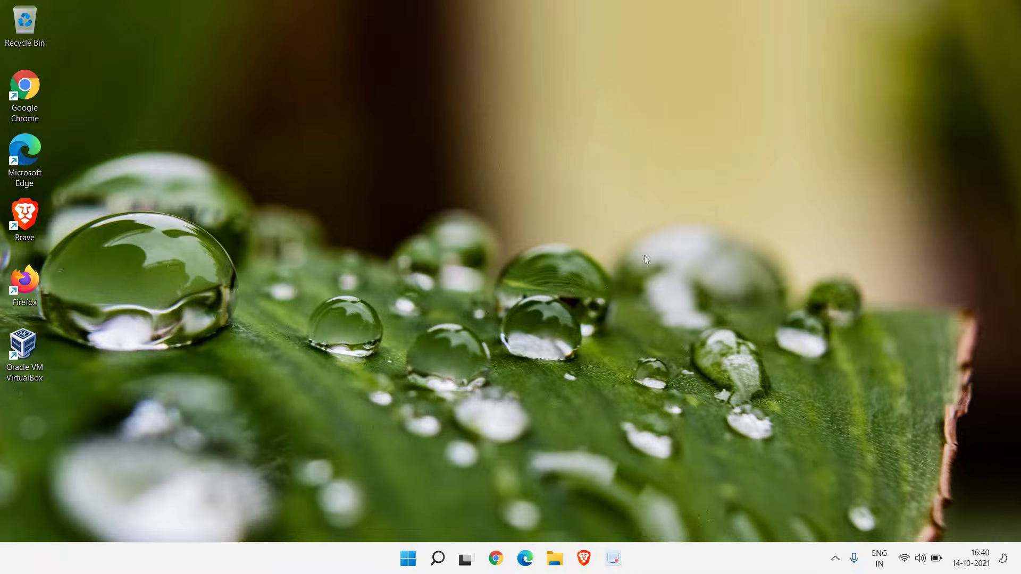
# Step: Review the startup apps in Task Manager, including the available actions for Krisp, and close Task Manager
pyautogui.rightClick(407, 560)
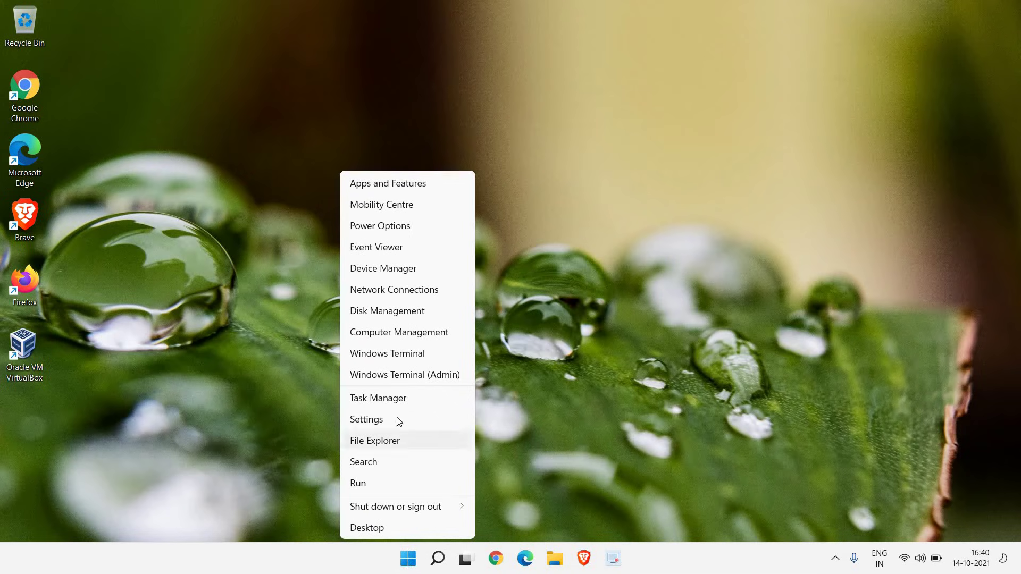
pyautogui.click(375, 403)
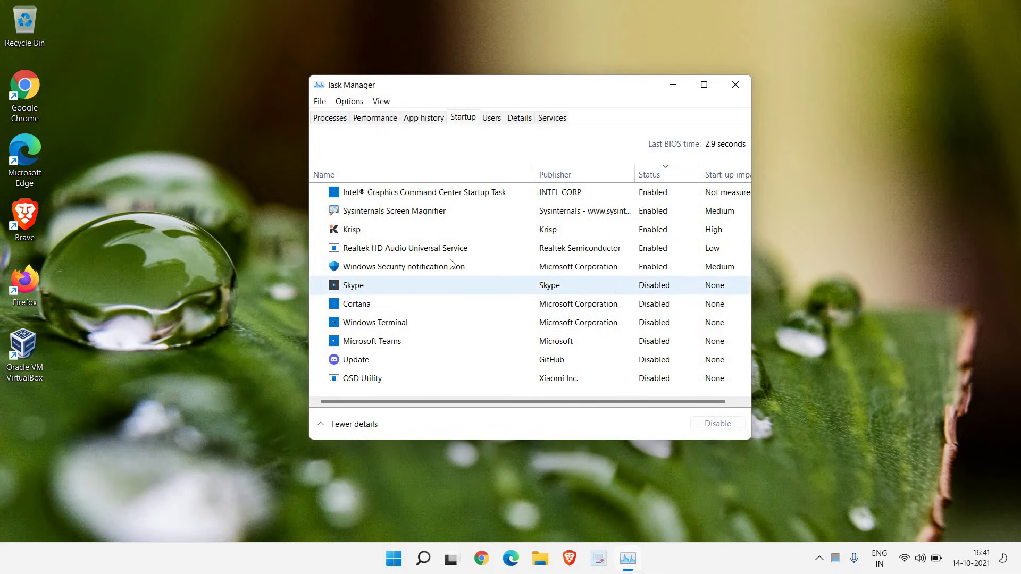
pyautogui.rightClick(374, 236)
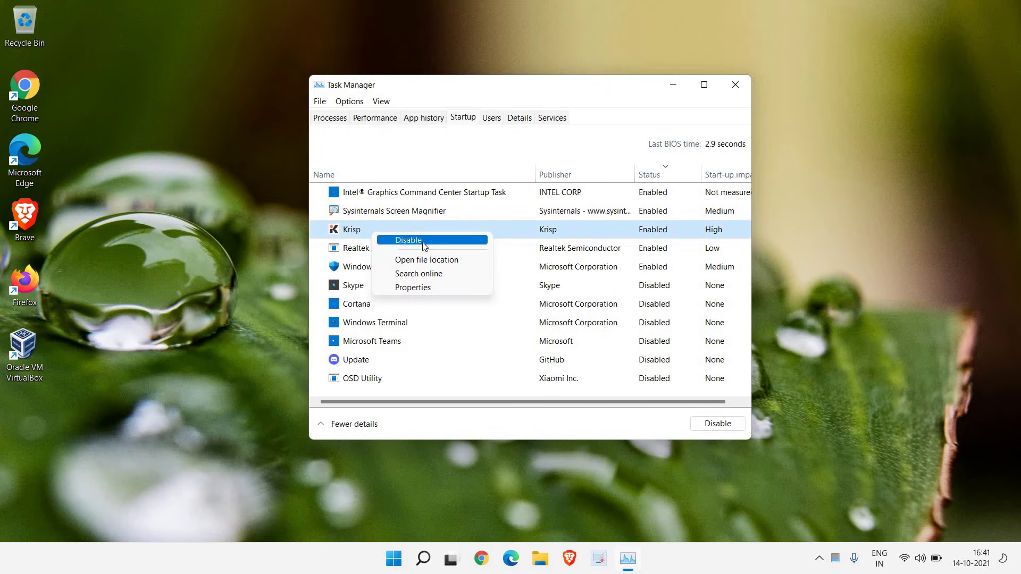
pyautogui.click(565, 249)
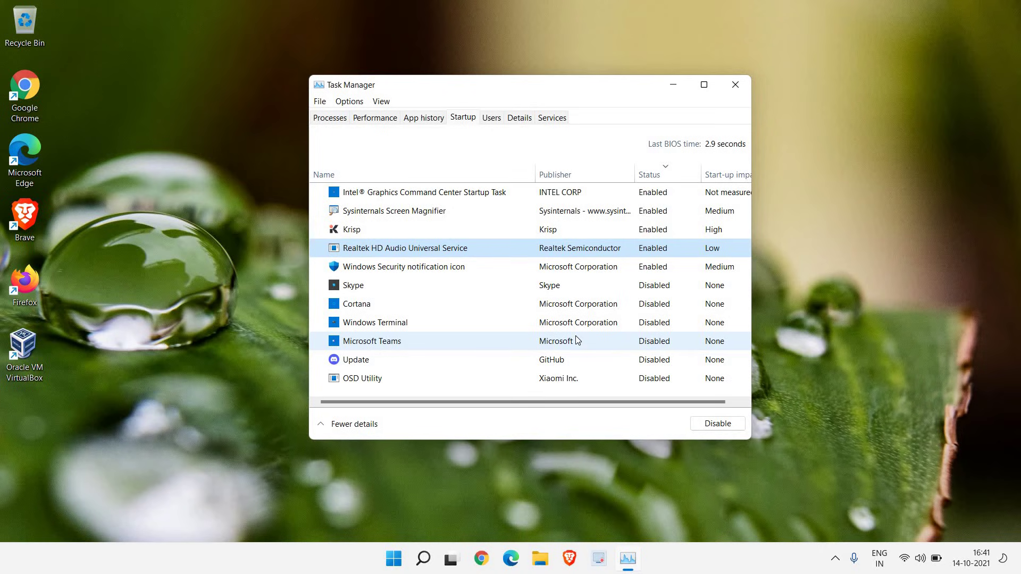
pyautogui.click(736, 86)
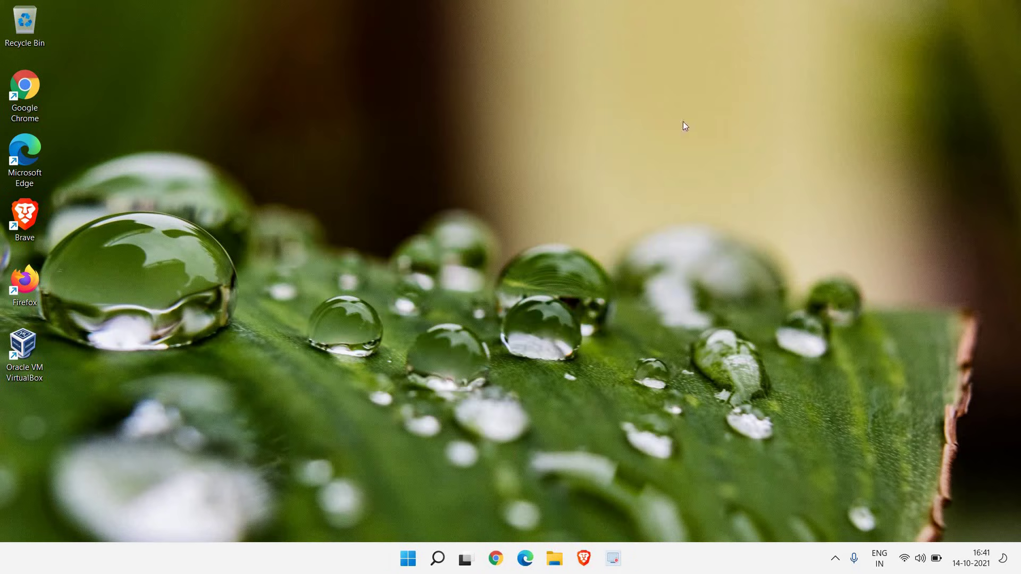
# Step: Run cleanmgr to open Disk Clean-up for the Windows (C:) drive
pyautogui.rightClick(413, 563)
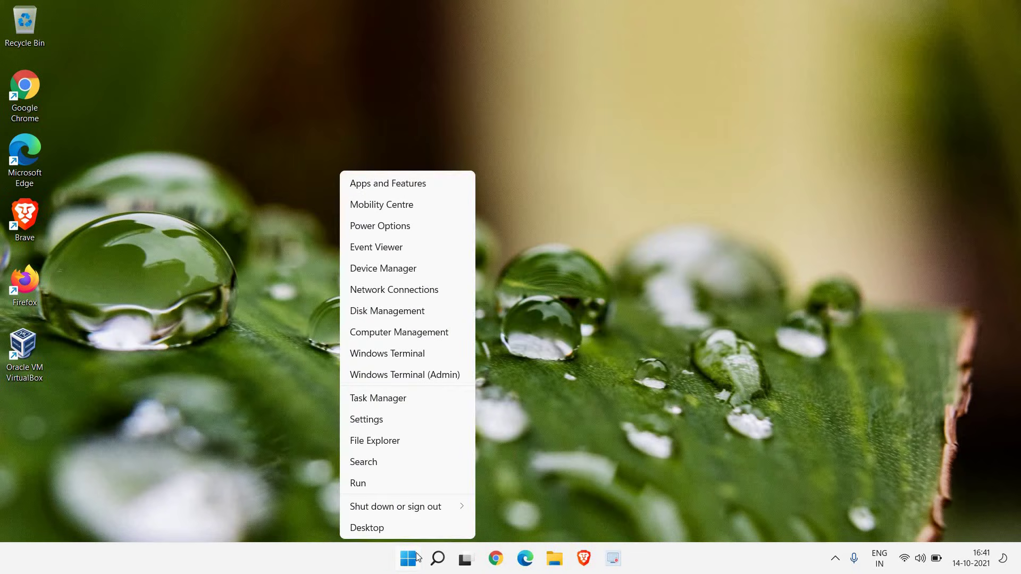
pyautogui.click(367, 481)
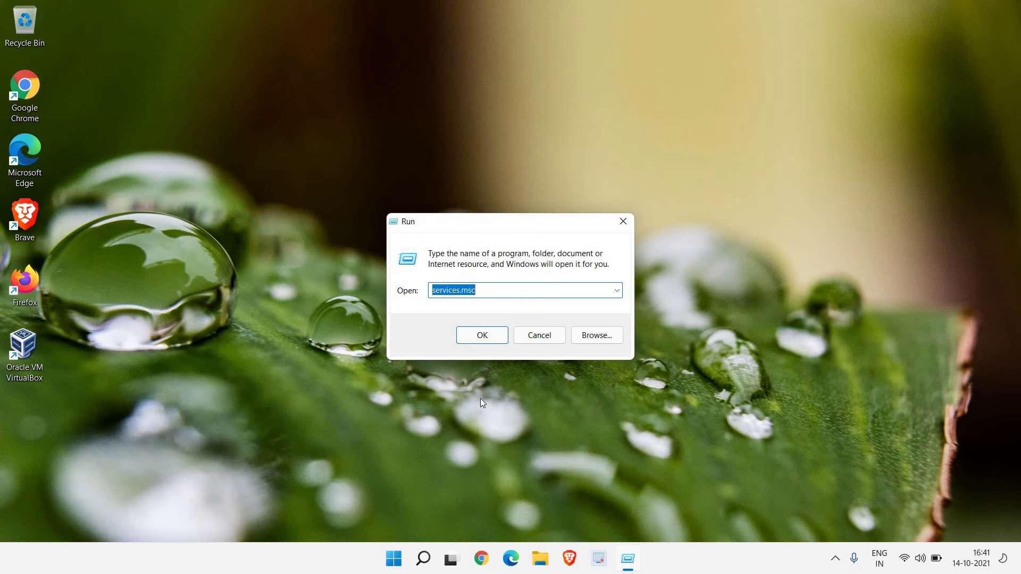
pyautogui.write('cl')
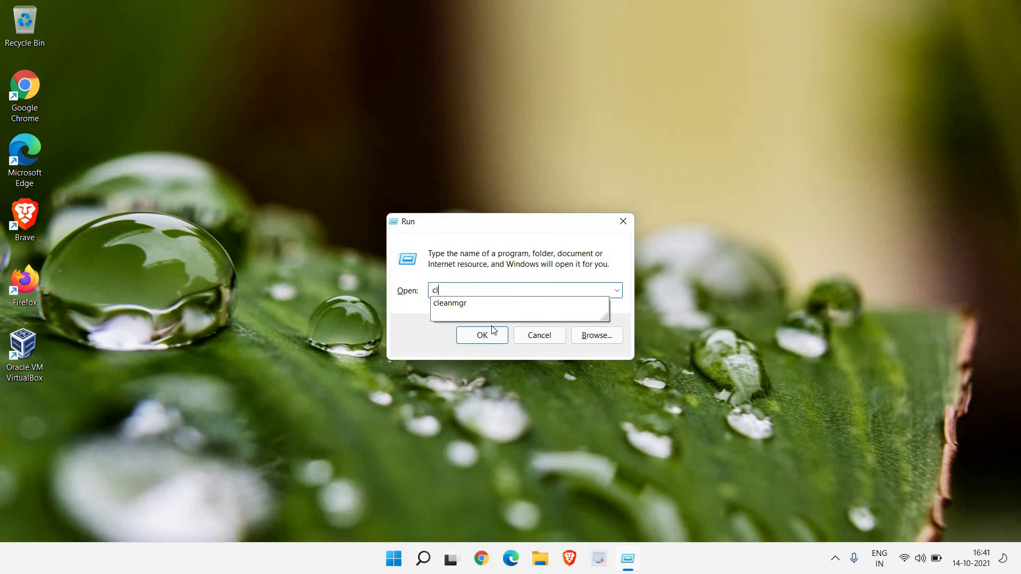
pyautogui.click(475, 311)
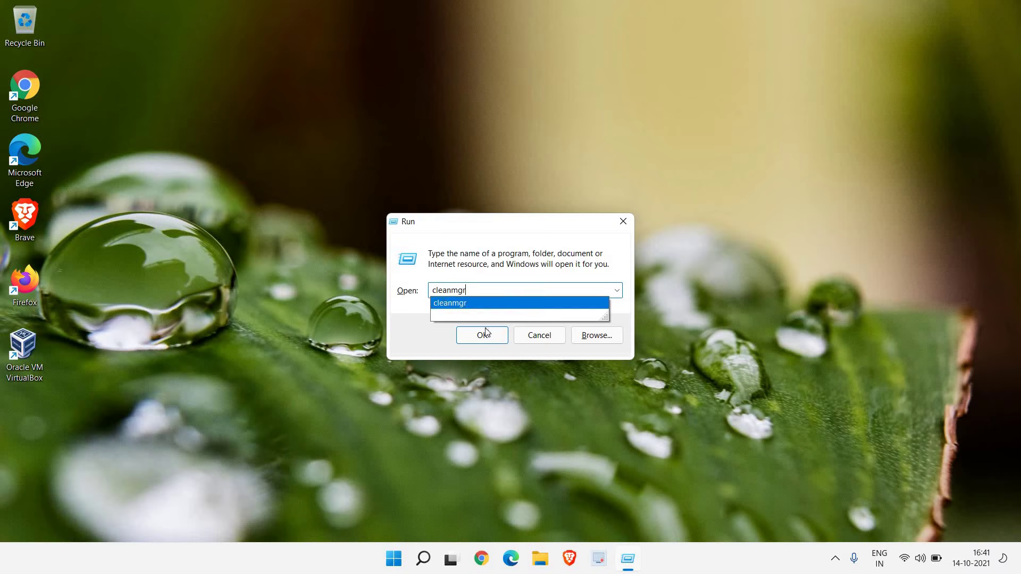
pyautogui.click(488, 339)
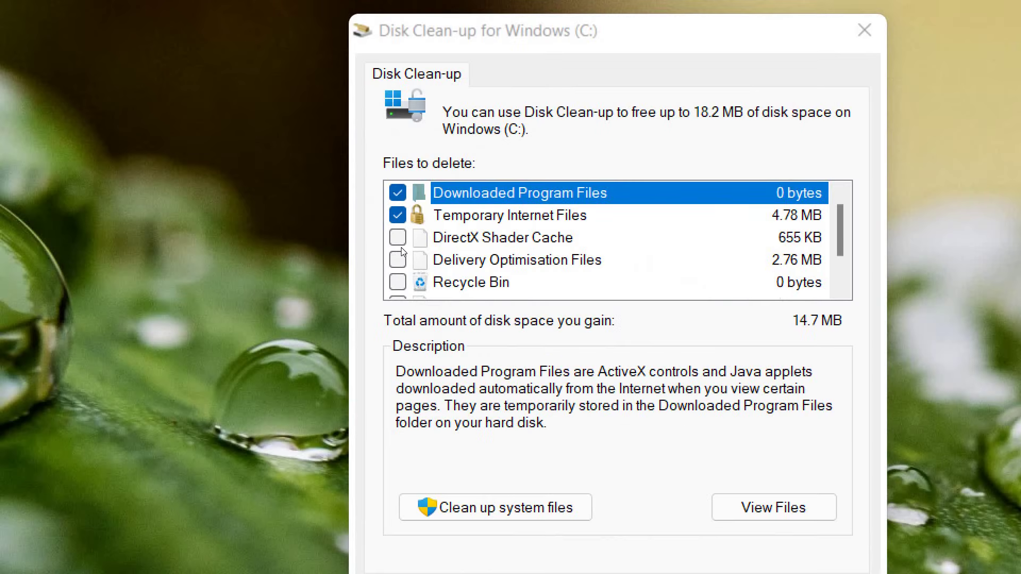
# Step: Add DirectX Shader Cache, Delivery Optimisation Files and Recycle Bin to the files to delete, and run the clean-up with deletion confirmed
pyautogui.click(398, 239)
pyautogui.click(400, 259)
pyautogui.click(400, 282)
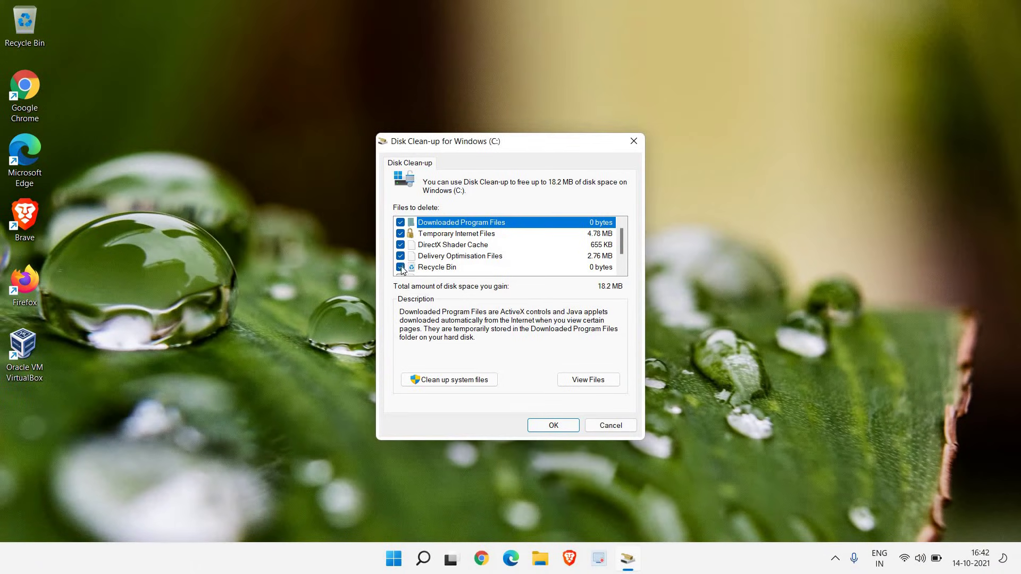
pyautogui.scroll(-1, 401, 266)
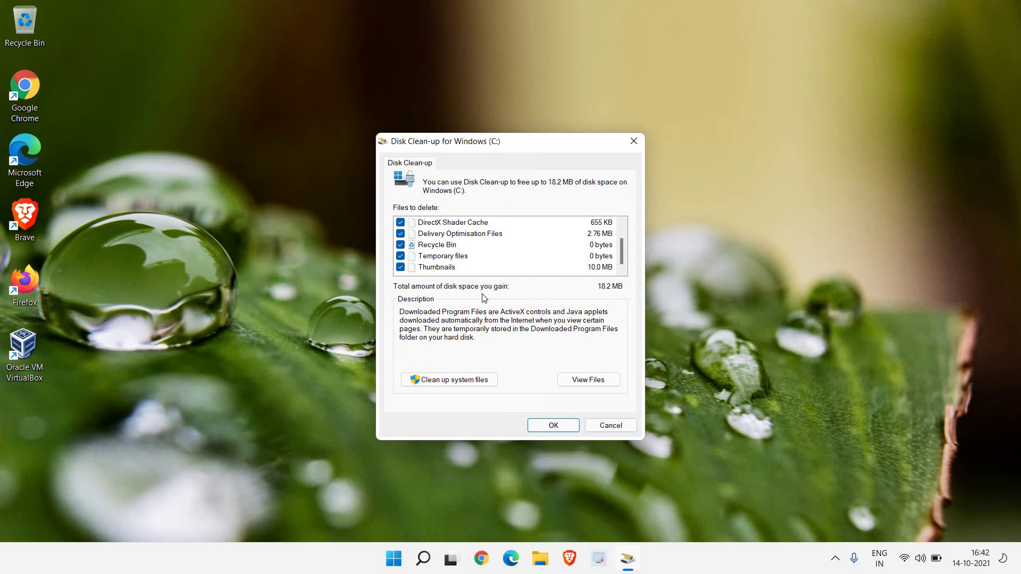
pyautogui.scroll(1, 504, 242)
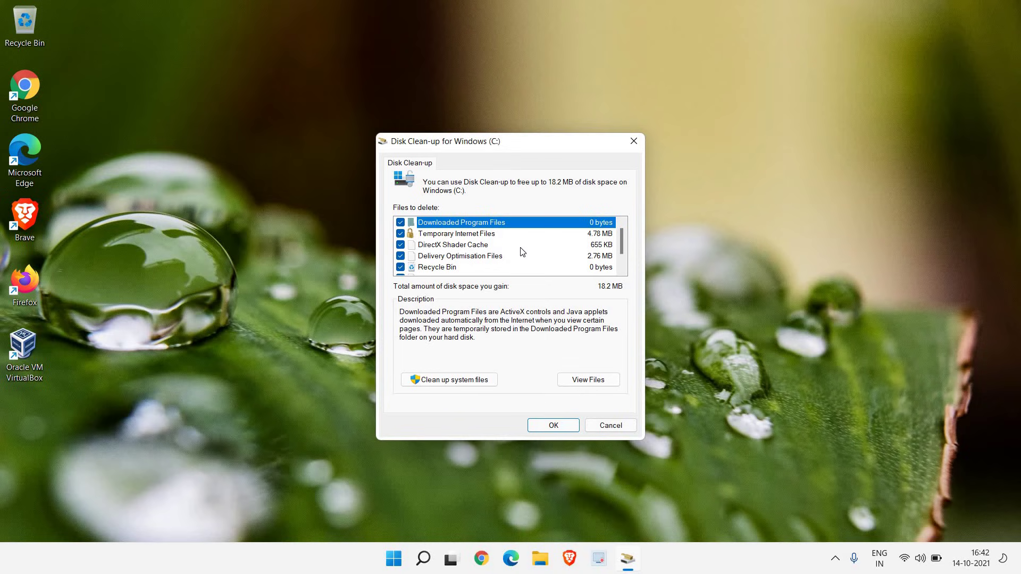
pyautogui.scroll(-1, 523, 252)
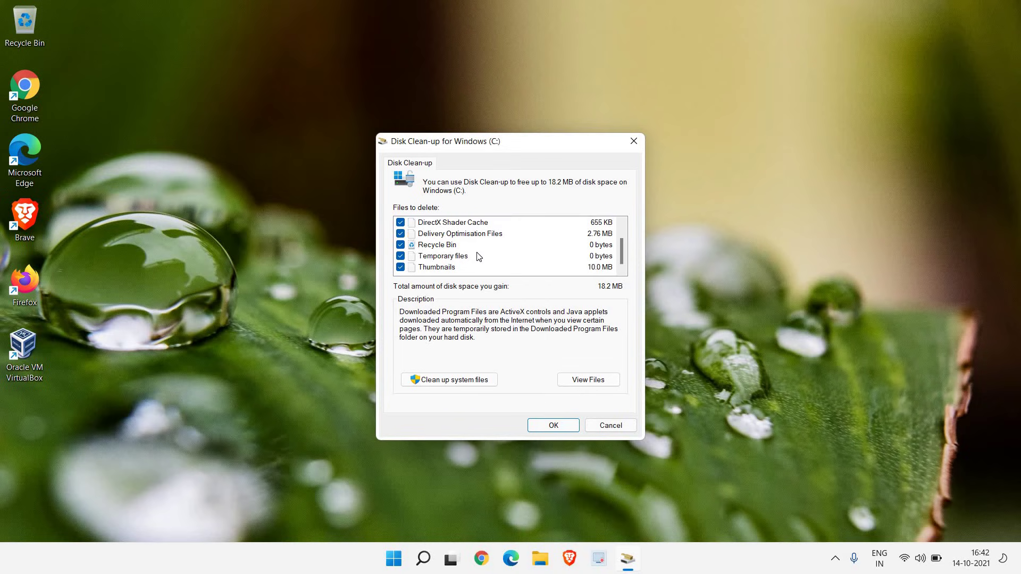
pyautogui.click(549, 428)
pyautogui.click(533, 290)
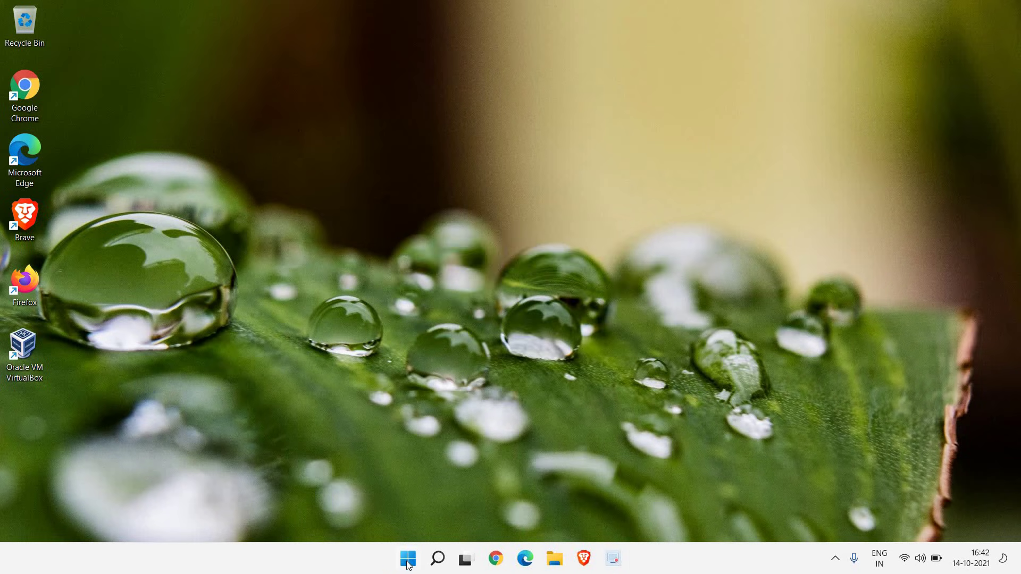
# Step: Run appwiz.cpl to open the installed programs list in Programs and Features, and maximise its window
pyautogui.rightClick(408, 559)
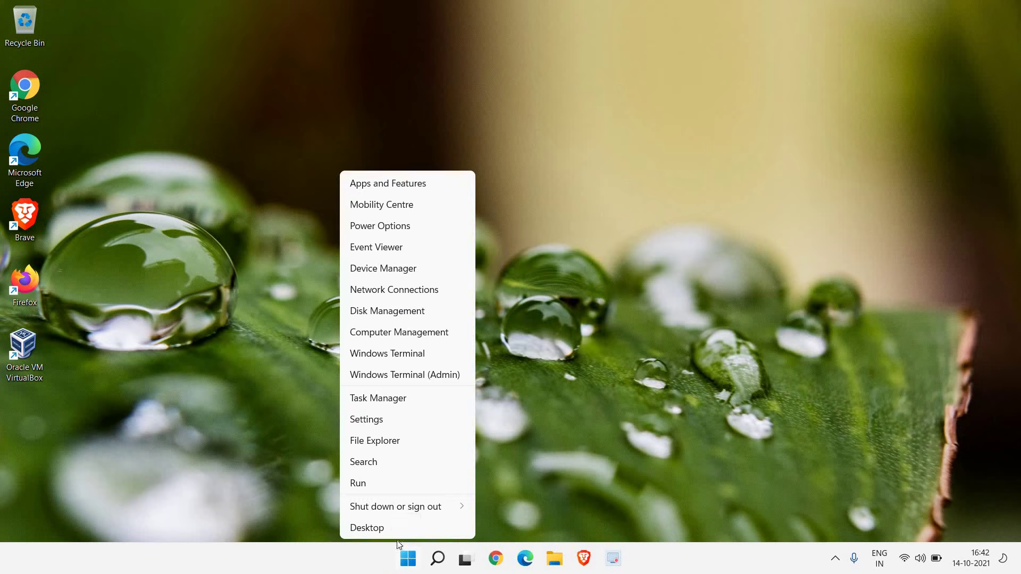
pyautogui.click(373, 485)
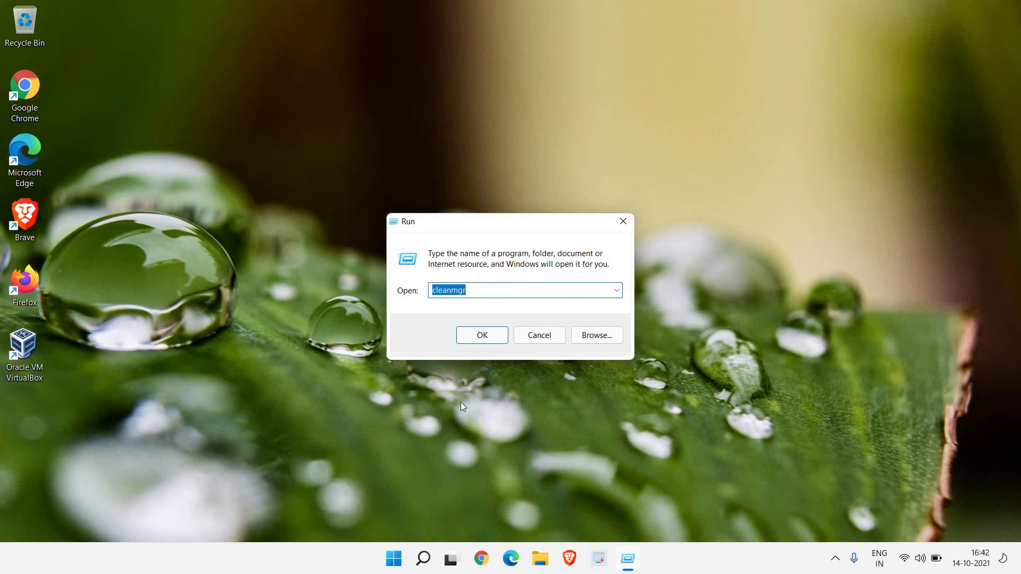
pyautogui.write('app')
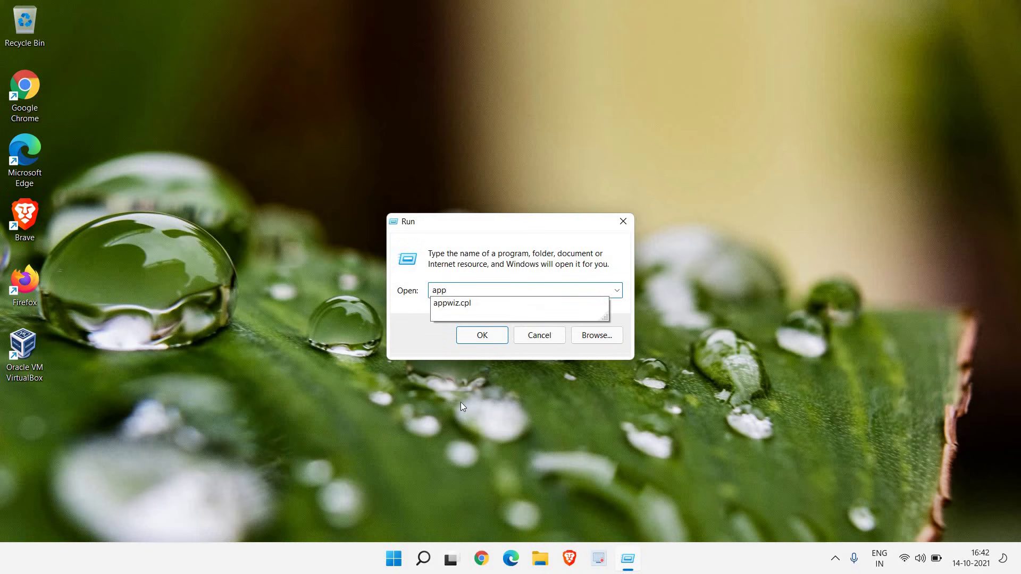
pyautogui.press('Down')
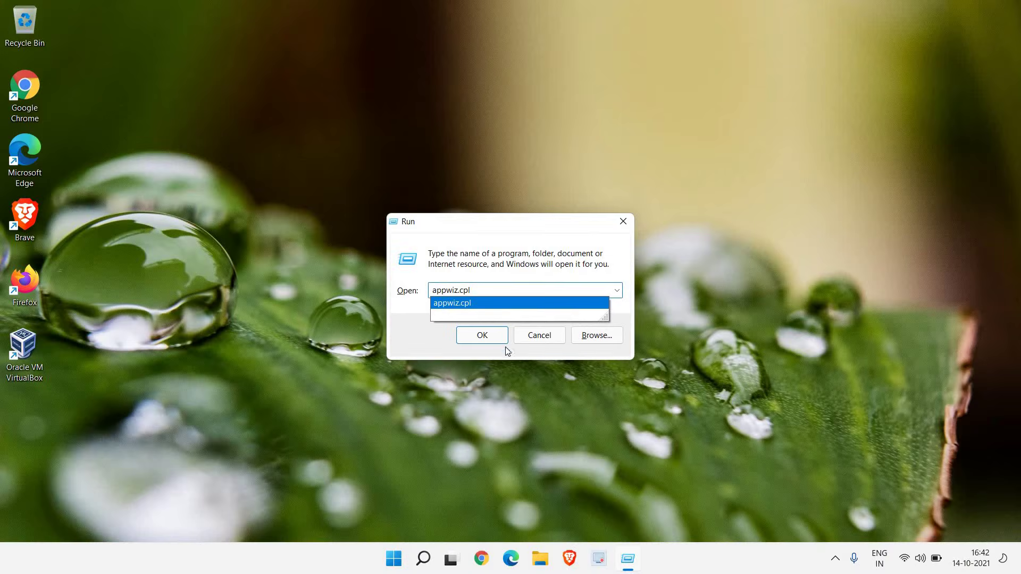
pyautogui.click(520, 278)
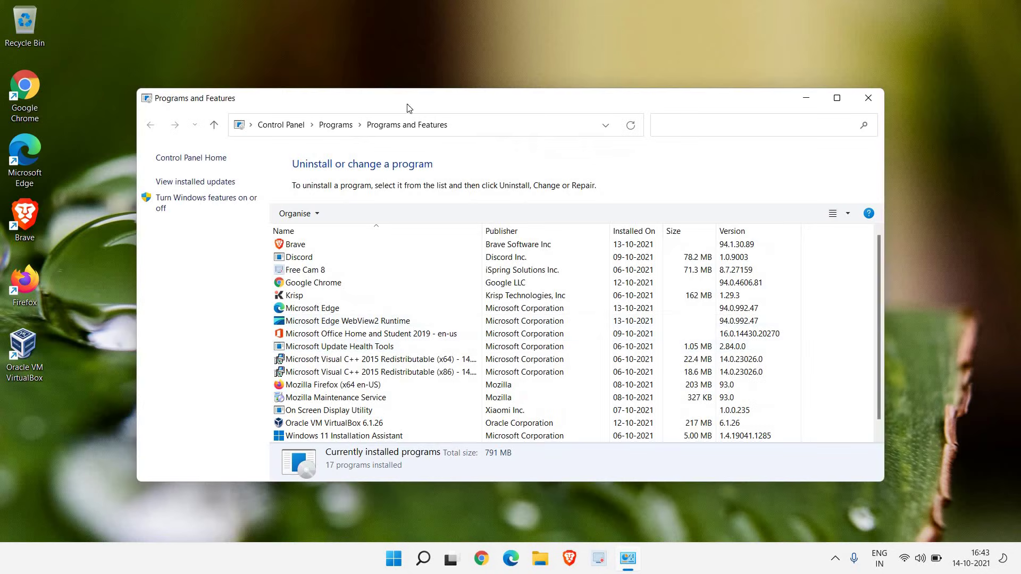
pyautogui.doubleClick(435, 101)
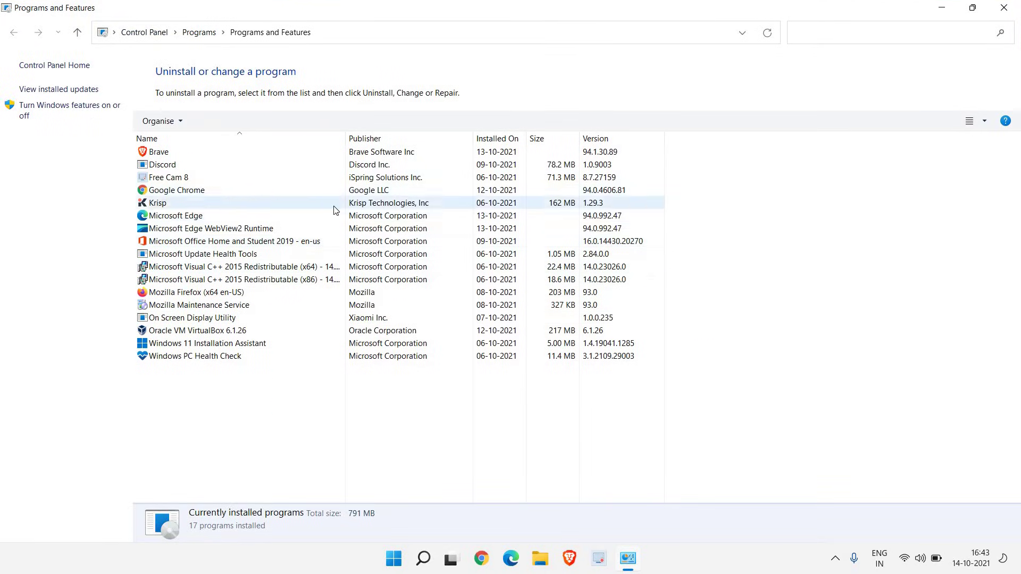
# Step: Select Brave in the installed programs list, check the available uninstall action without running it, and close Programs and Features
pyautogui.click(234, 154)
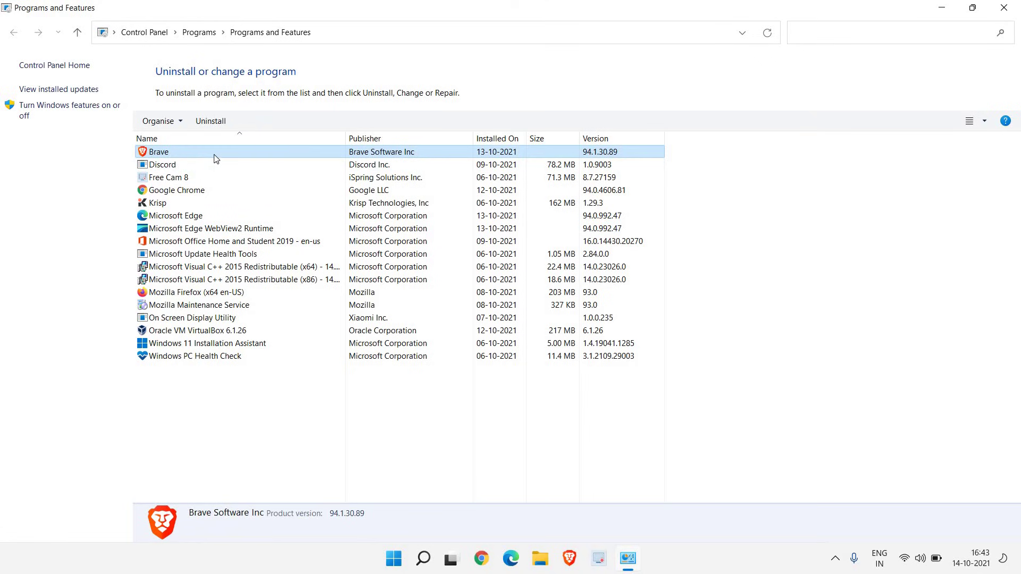
pyautogui.rightClick(215, 157)
pyautogui.press('Escape')
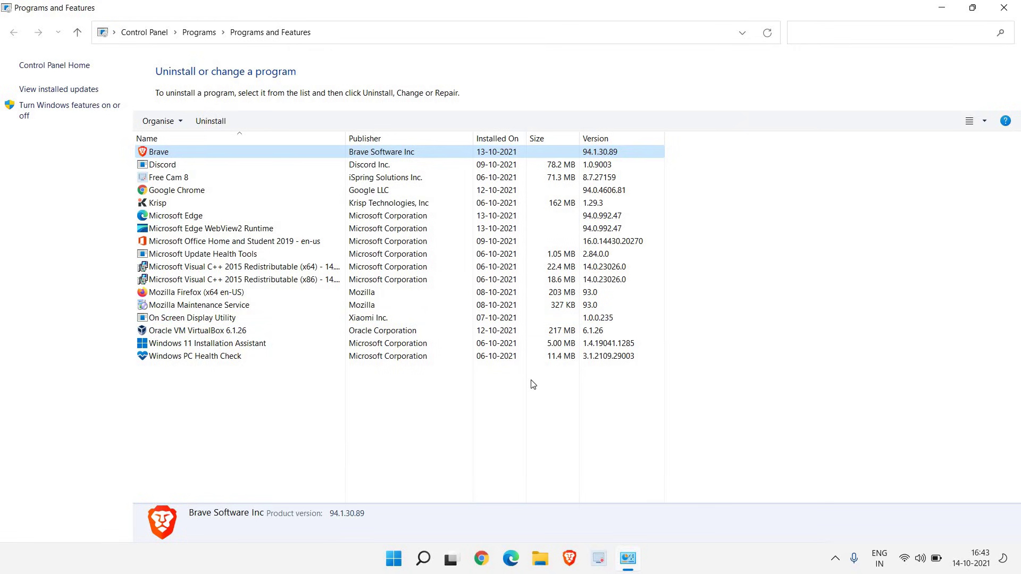
pyautogui.click(1004, 7)
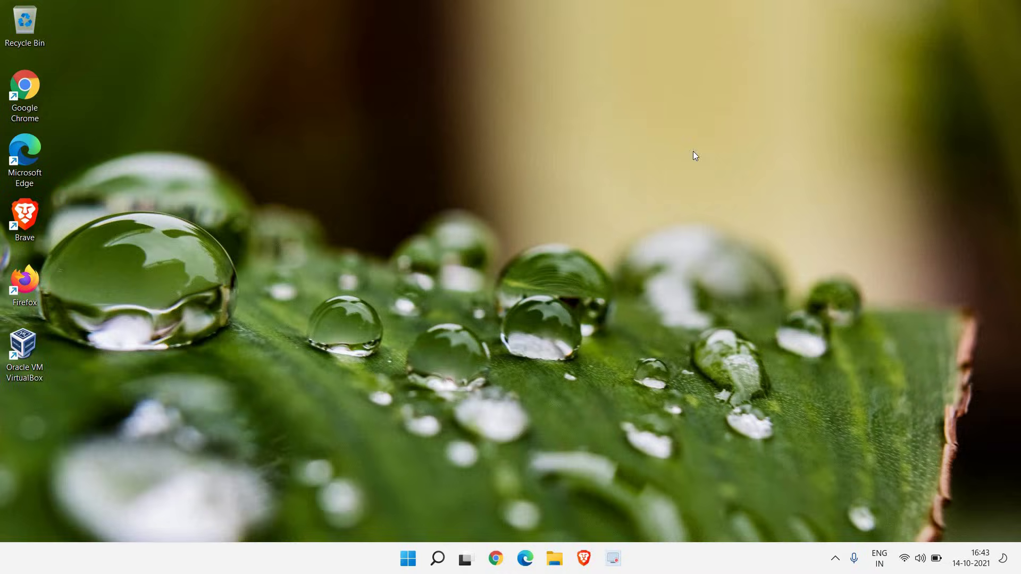
# Step: Search for "windows", open Windows Update settings to review the available updates, and minimise the Settings window
pyautogui.click(437, 559)
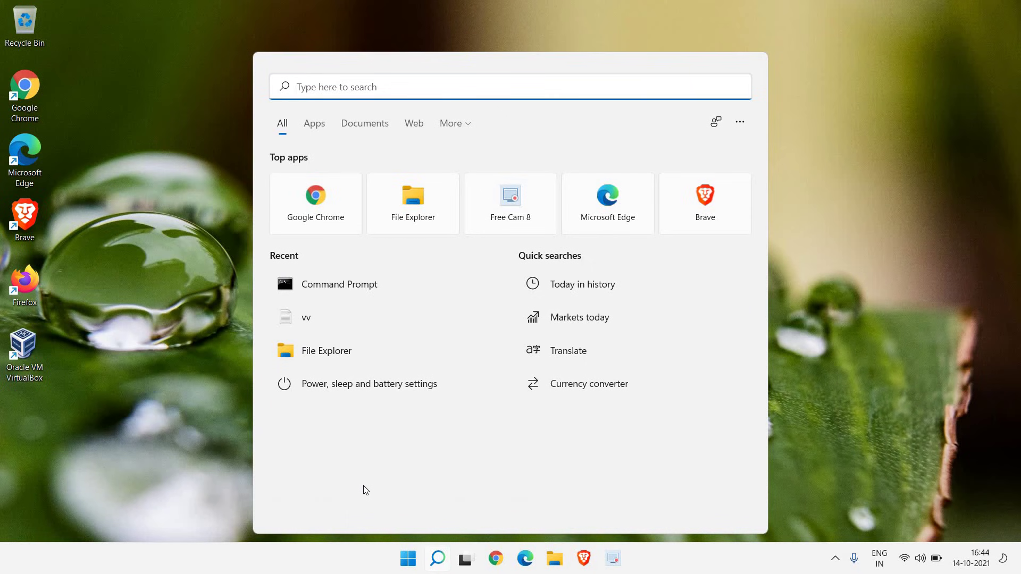
pyautogui.write('windows')
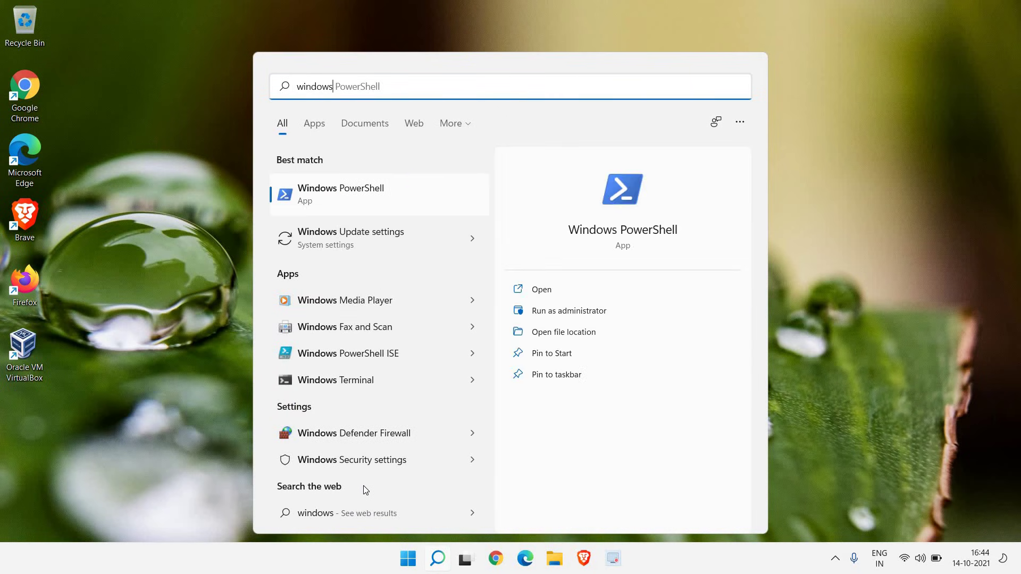
pyautogui.click(414, 248)
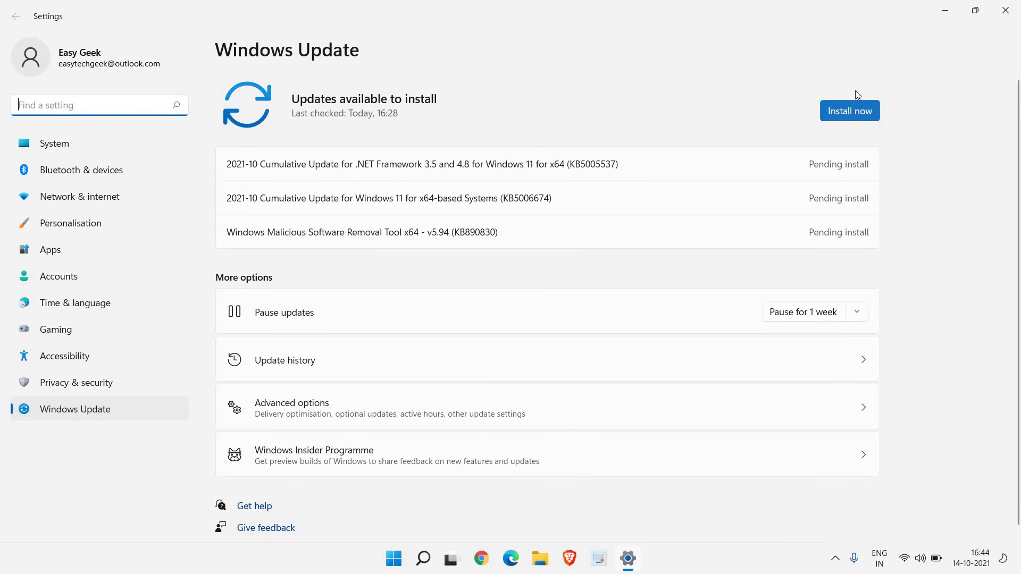
pyautogui.click(943, 12)
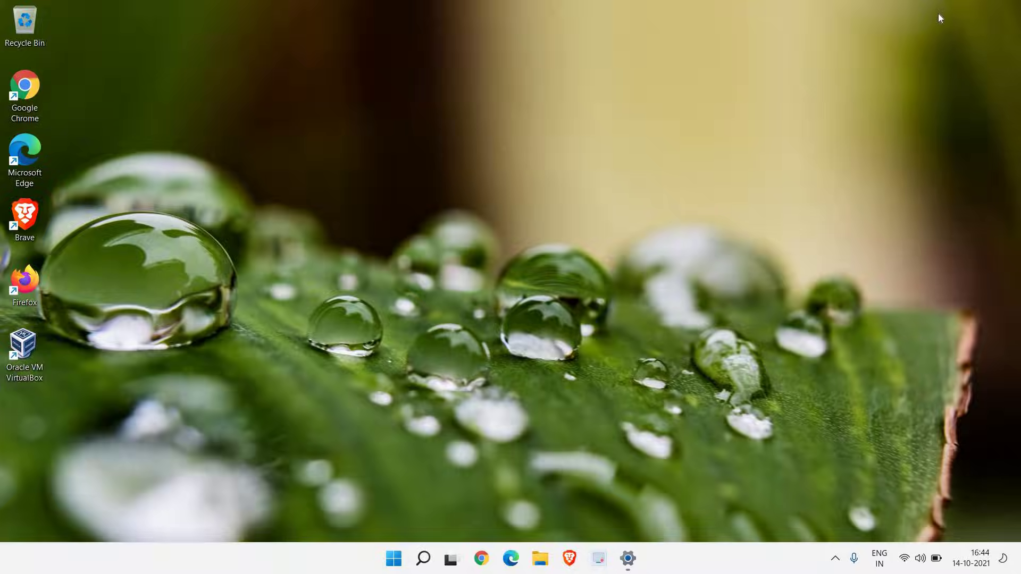